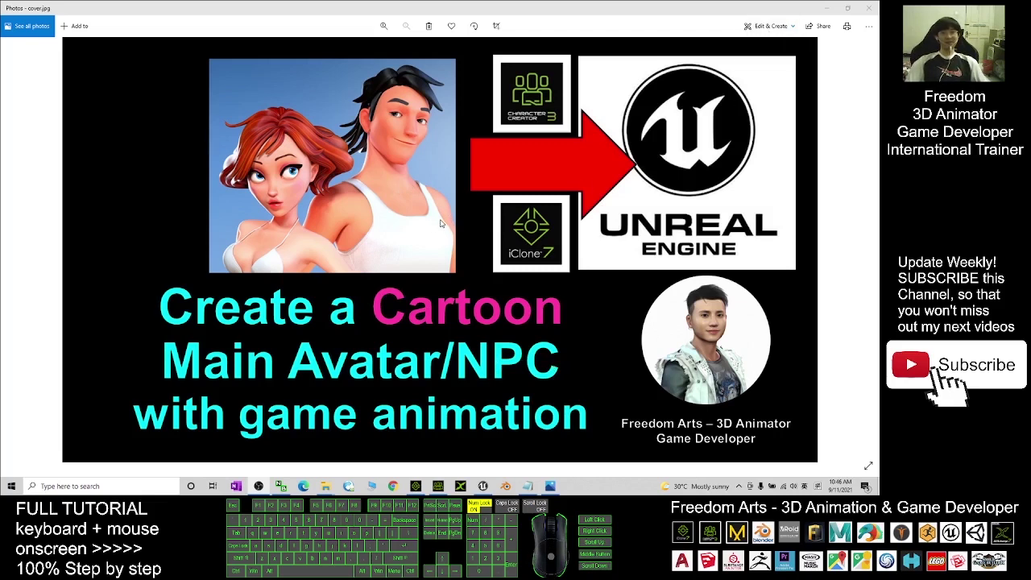
Step: Minimise the cover image and the notes file to bring up the avatar scene in Character Creator 3
click(826, 7)
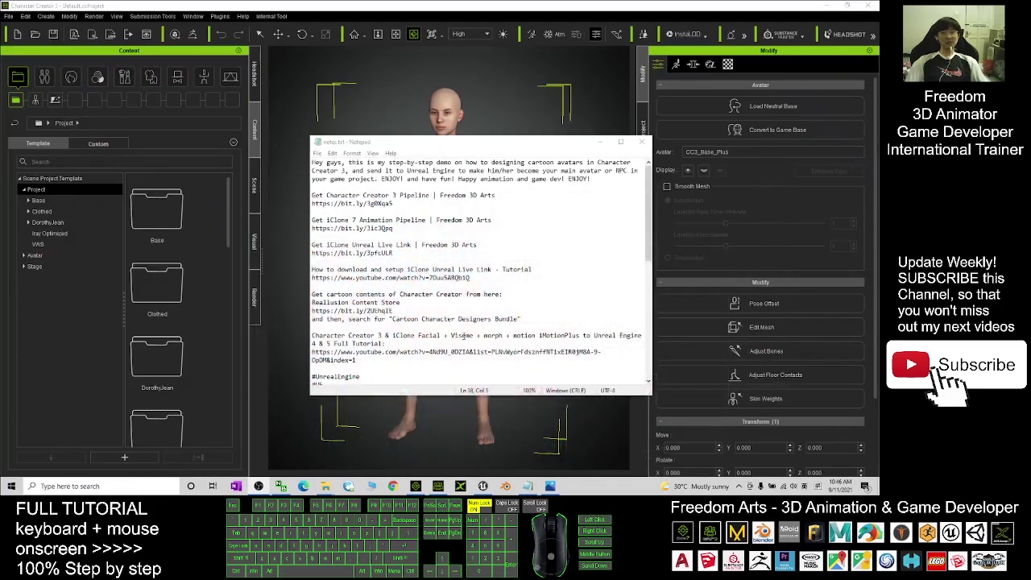
click(600, 143)
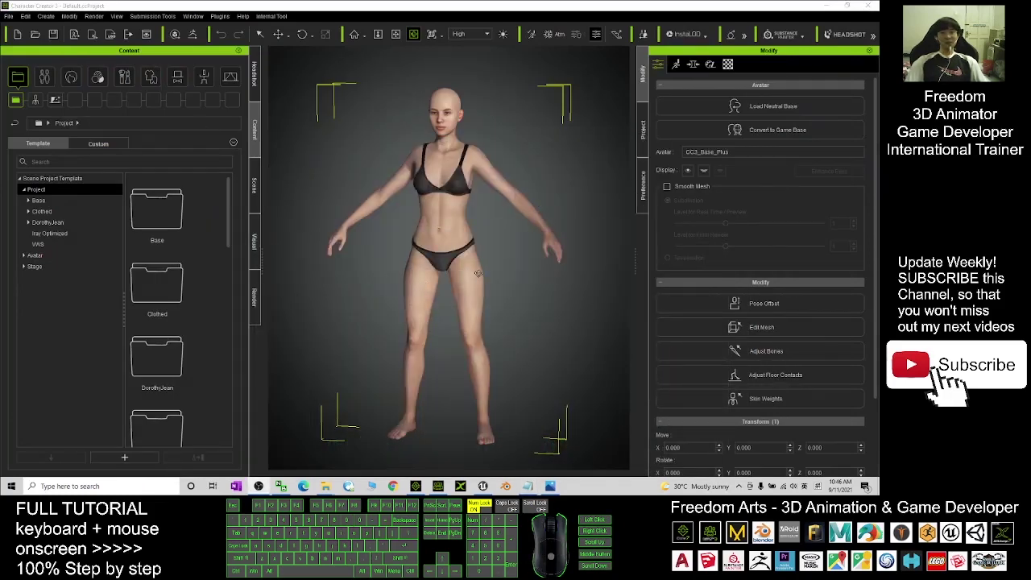
drag(507, 213, 402, 96)
scroll(535, 137, up, 10)
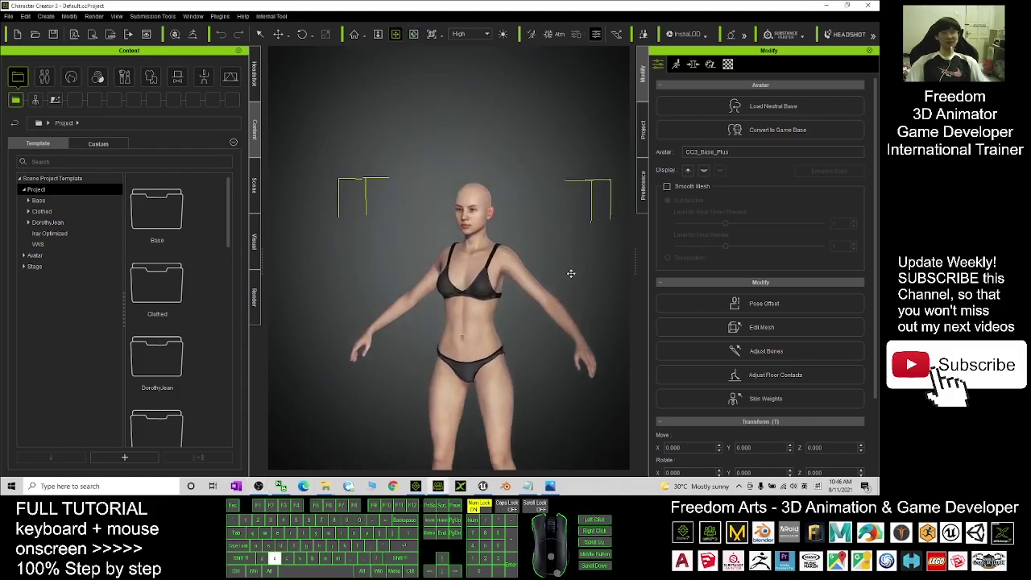
scroll(512, 321, down, 8)
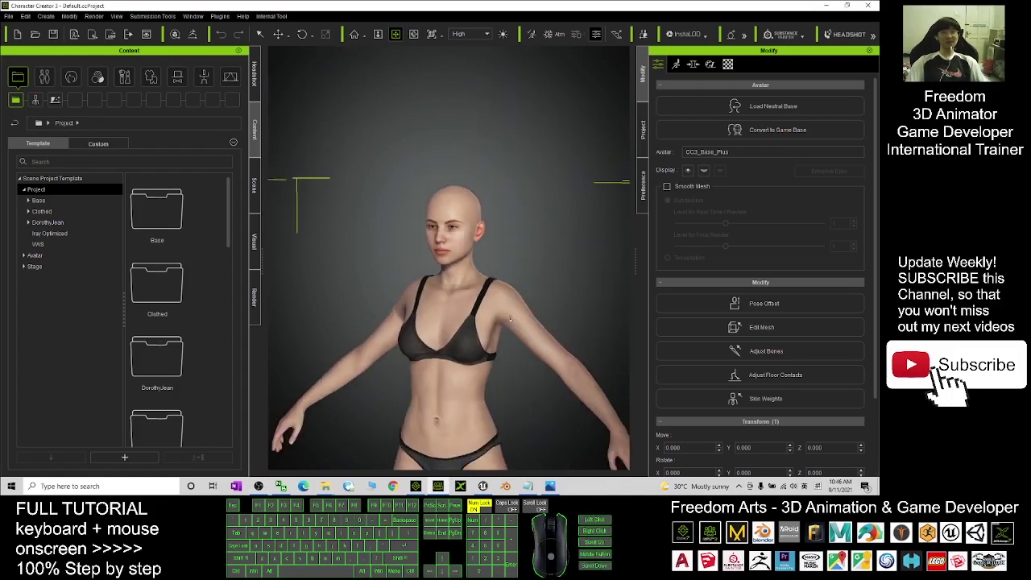
key(x)
drag(513, 372, 526, 270)
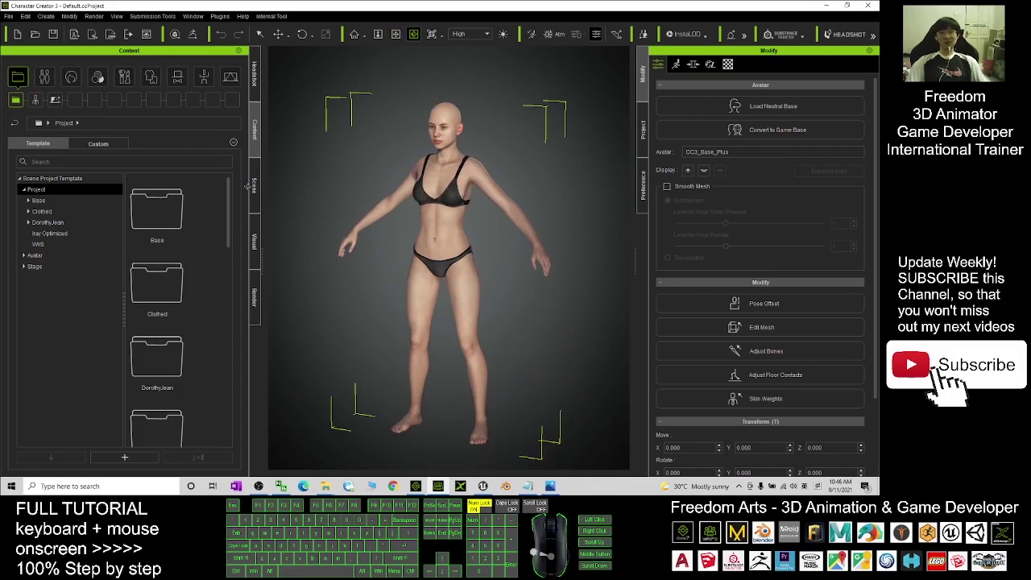
Step: Open the Toon Figures category of the Avatar templates in the content library
click(20, 79)
click(19, 80)
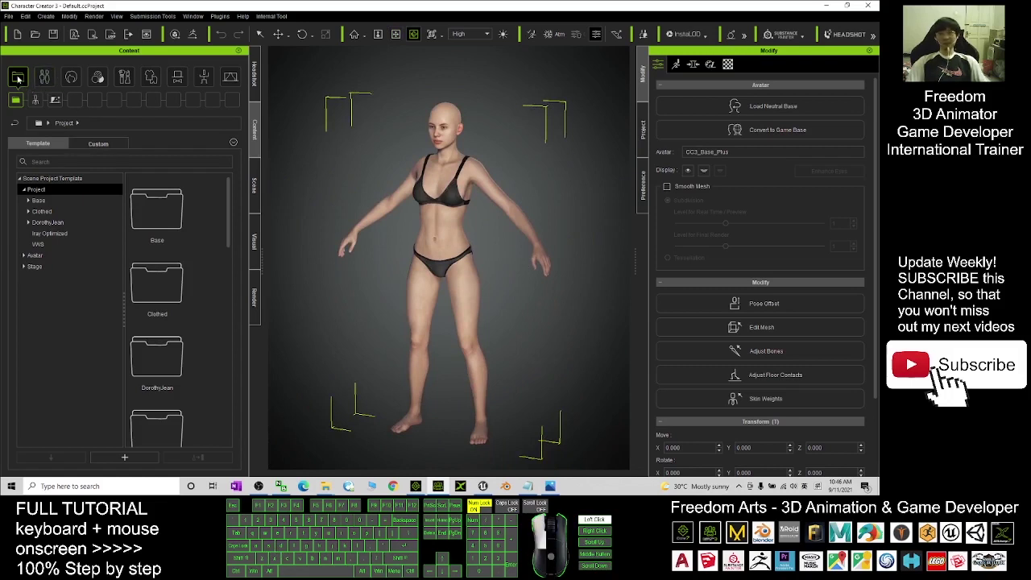
click(31, 145)
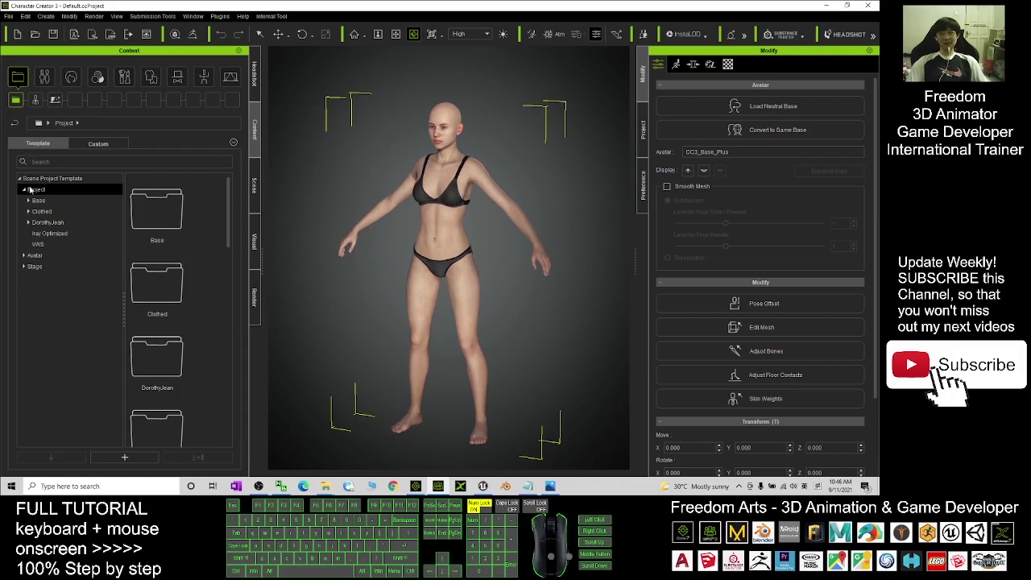
click(29, 200)
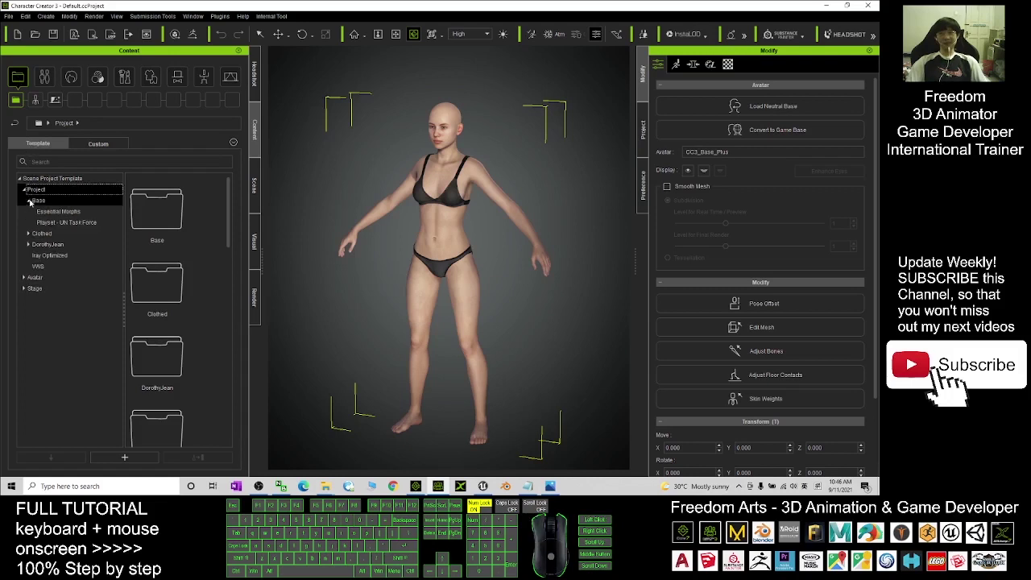
click(29, 201)
click(24, 256)
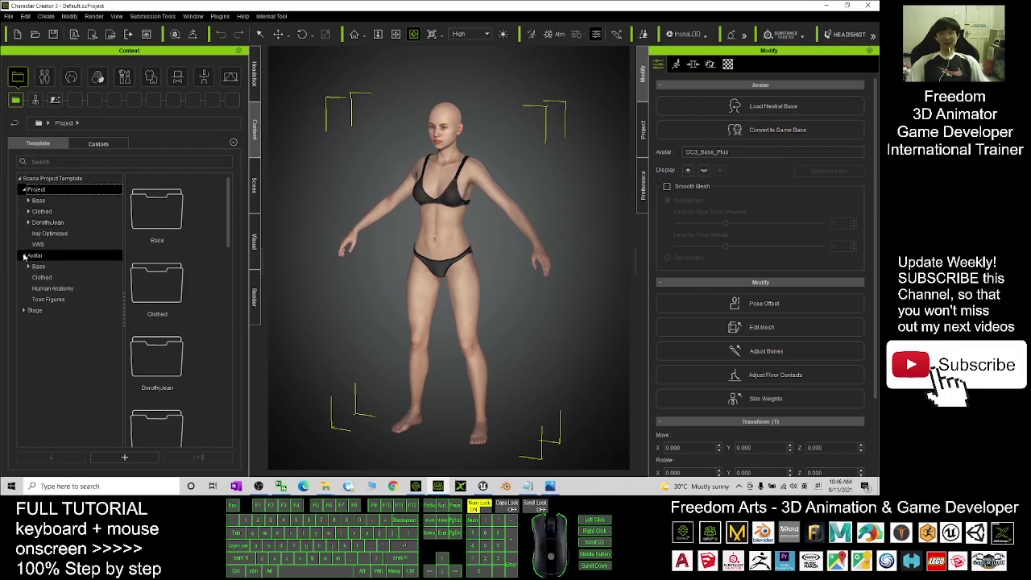
click(58, 299)
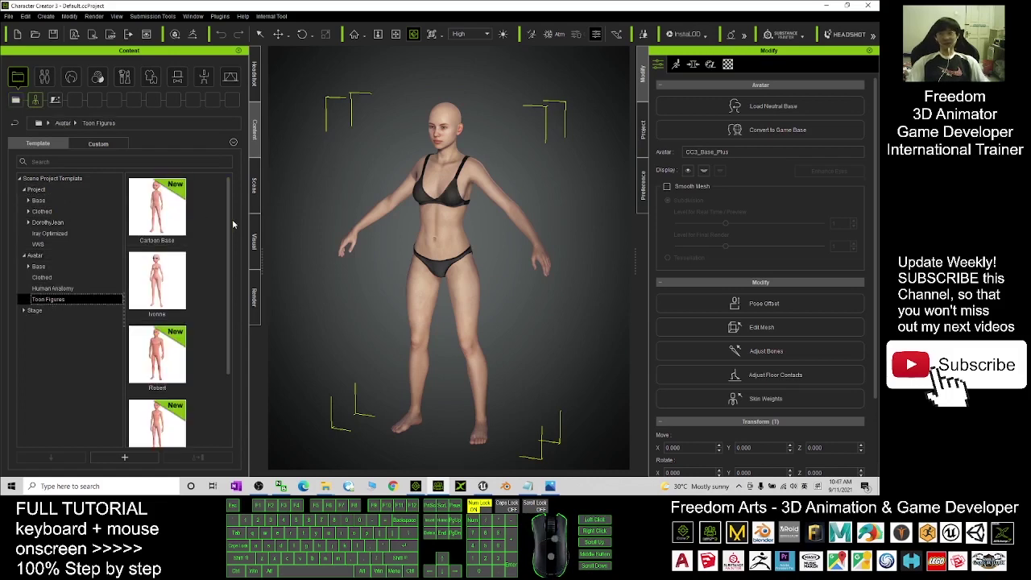
Step: Apply the Ivonne toon figure to the scene with the Replace Avatar Only option
mouse_move(227, 217)
mouse_down()
mouse_move(218, 335)
mouse_move(239, 213)
mouse_up()
click(165, 286)
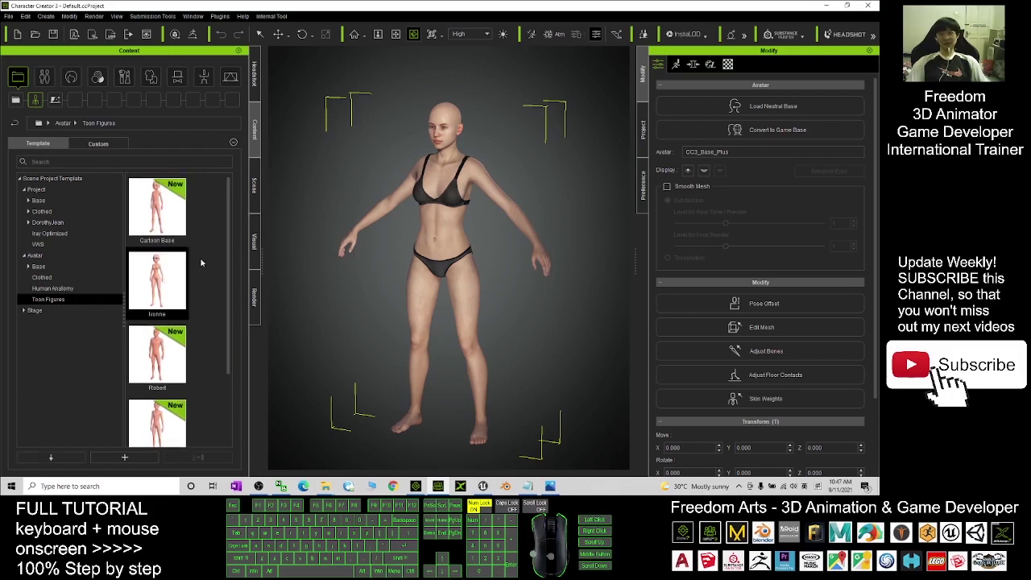
drag(229, 257, 224, 226)
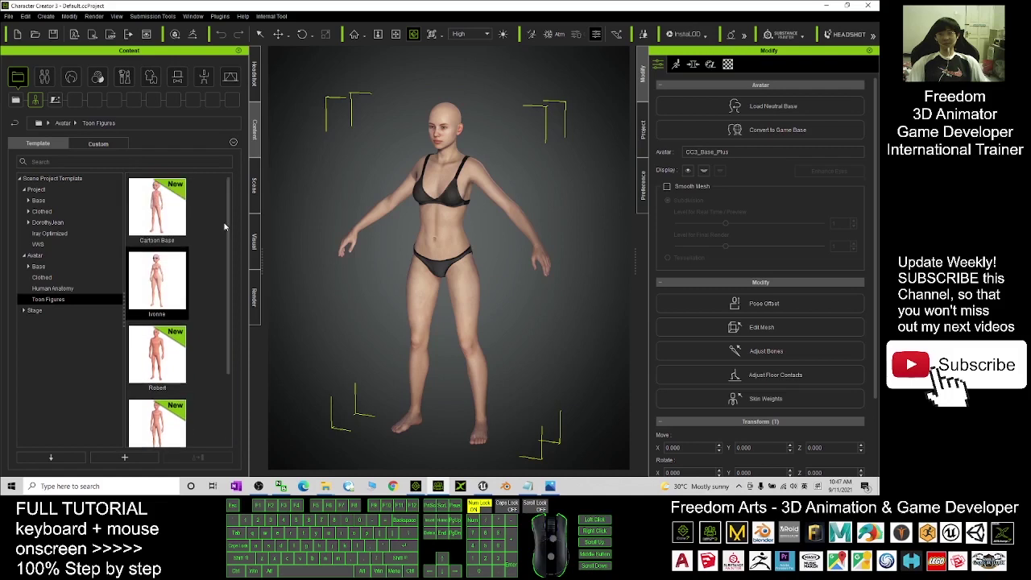
click(184, 288)
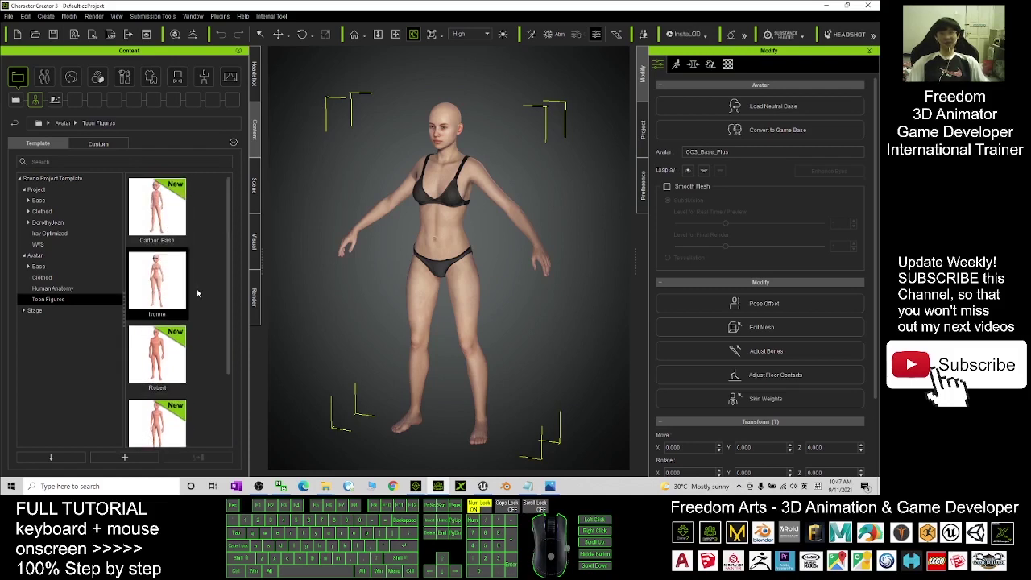
scroll(199, 298, down, 2)
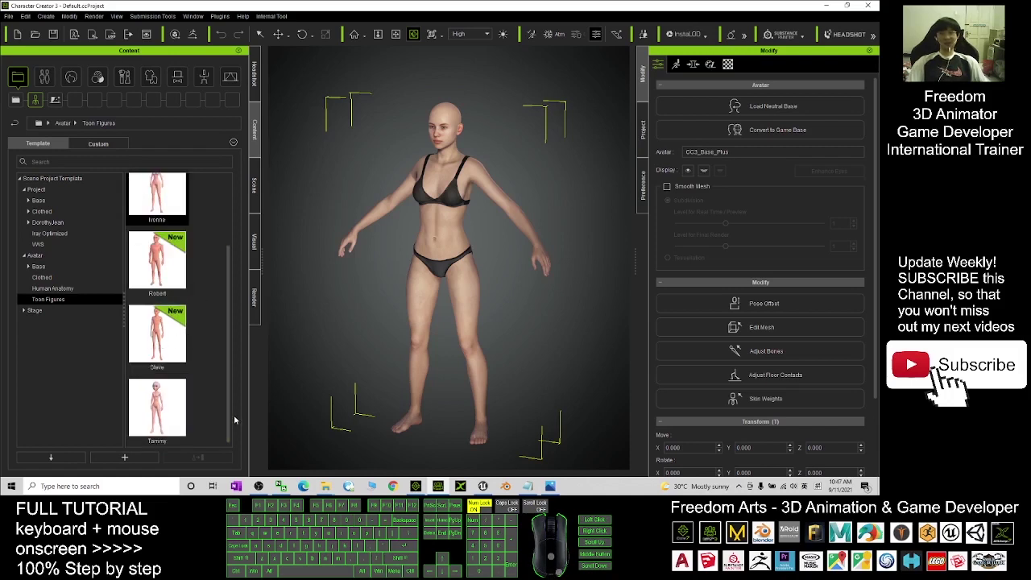
scroll(232, 440, up, 2)
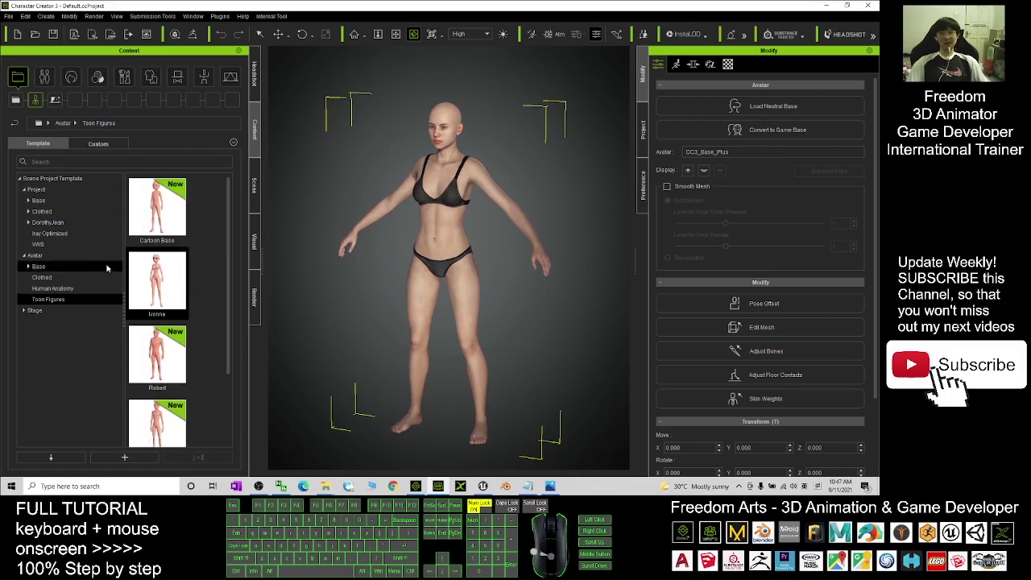
drag(157, 282, 406, 251)
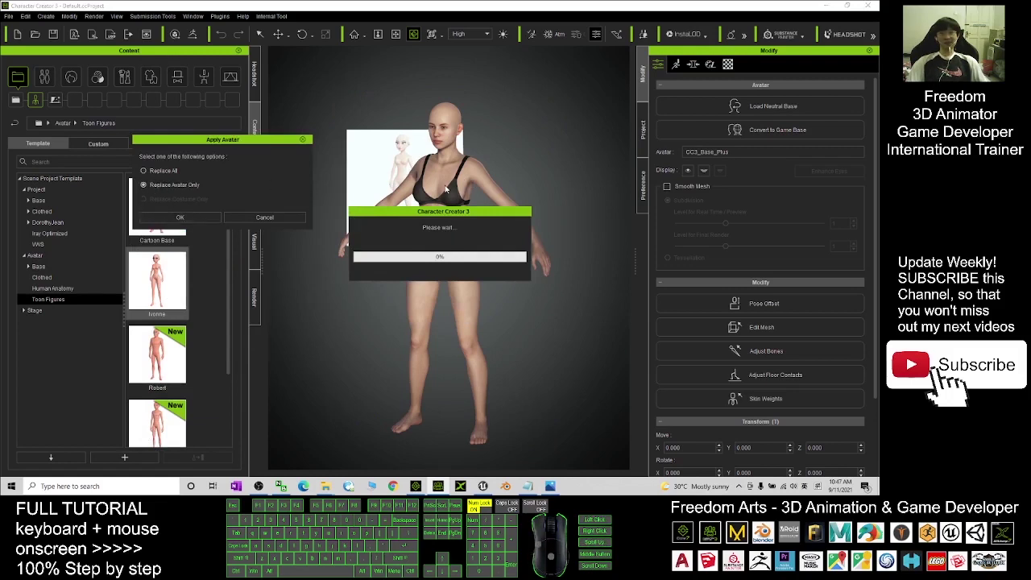
click(196, 216)
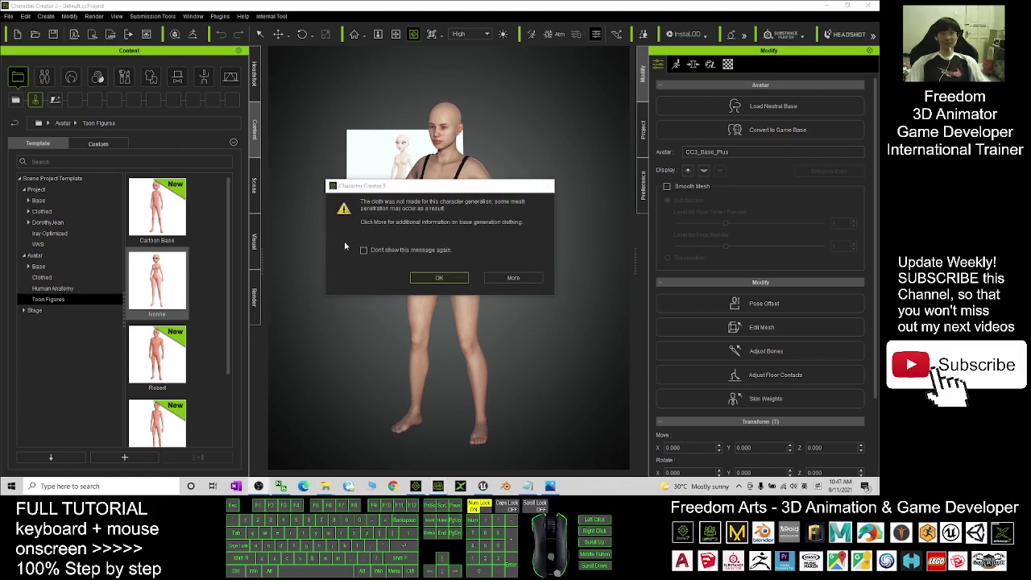
click(452, 280)
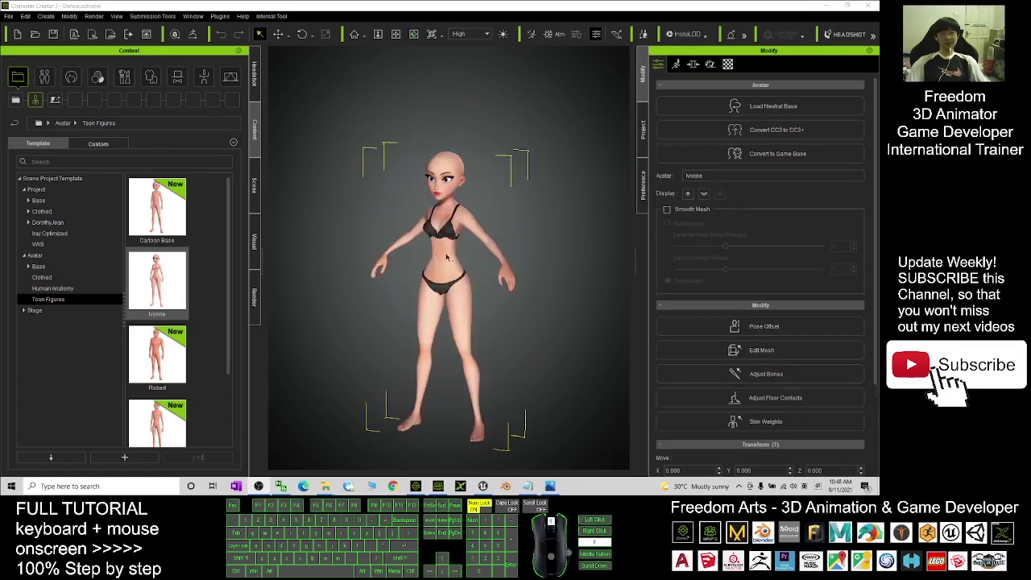
Step: Examine the cartoon avatar up close from different angles
scroll(494, 267, up, 3)
click(495, 267)
scroll(494, 269, up, 5)
key(x)
drag(378, 259, 368, 281)
key(c)
drag(368, 281, 437, 273)
scroll(437, 273, up, 1)
scroll(439, 278, up, 4)
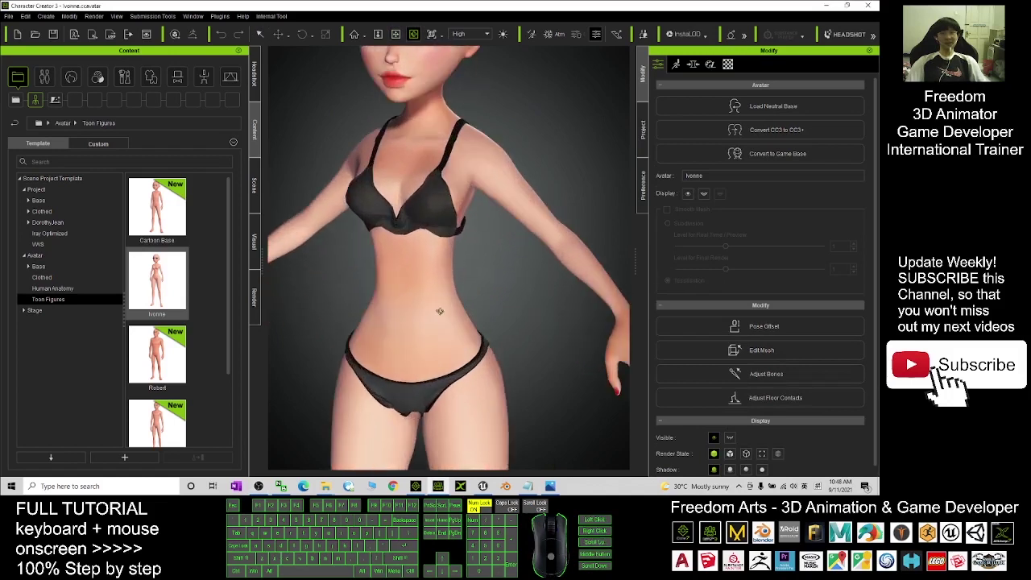
Step: Delete the black underwear bottoms and the black bra from the avatar
key(x)
drag(441, 332, 439, 257)
drag(464, 368, 451, 312)
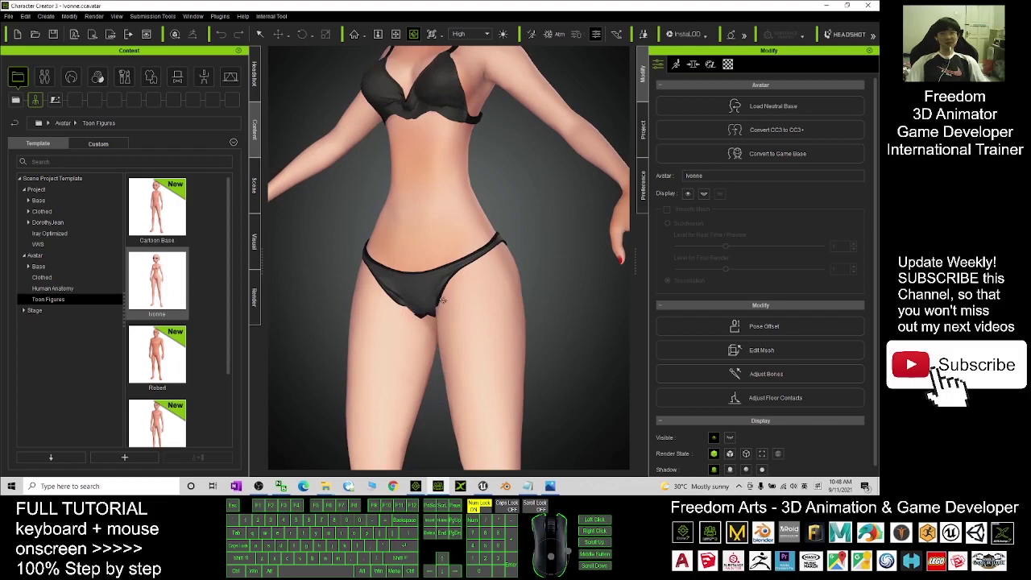
click(448, 308)
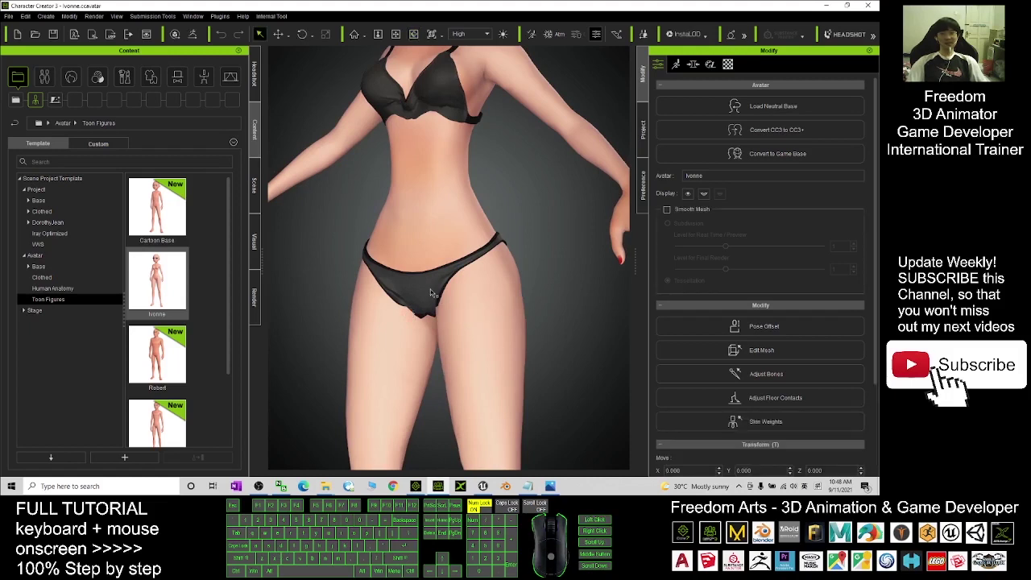
click(430, 293)
key(Delete)
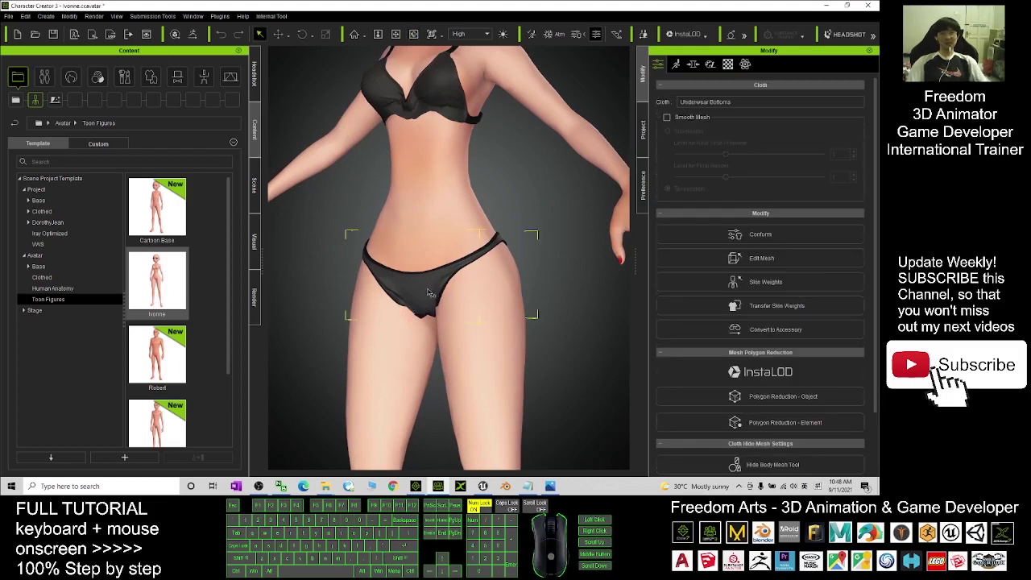
drag(426, 246, 445, 242)
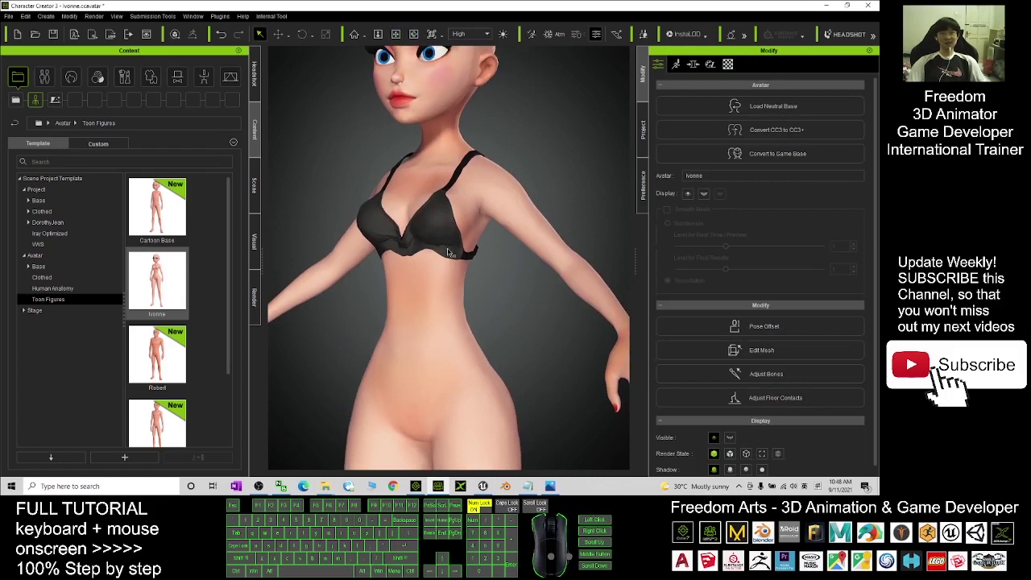
click(448, 253)
key(Delete)
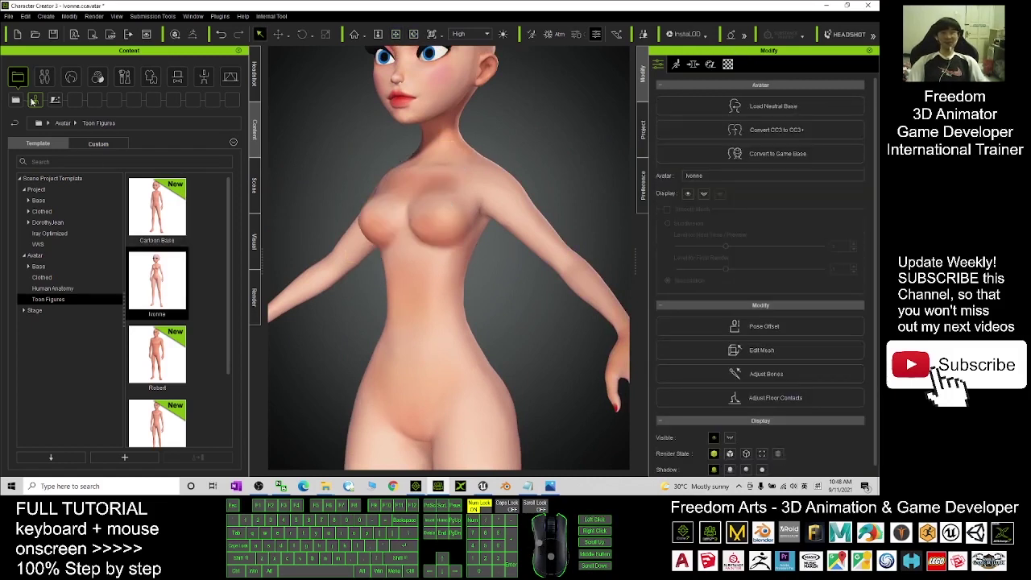
Step: Apply the Bra_B item from the Underwear cloth templates with the Keep Cloth Shape option
click(146, 77)
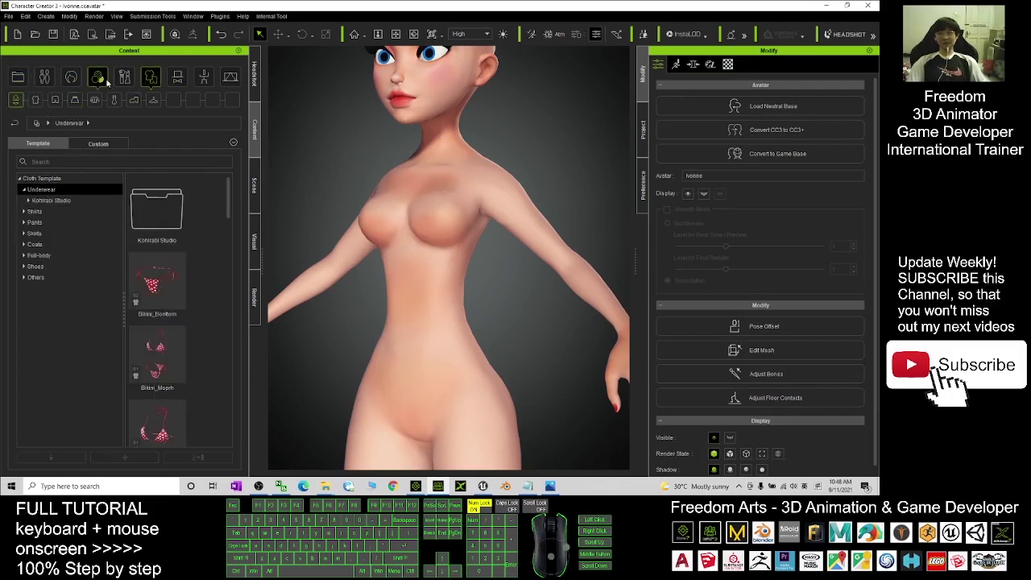
click(154, 82)
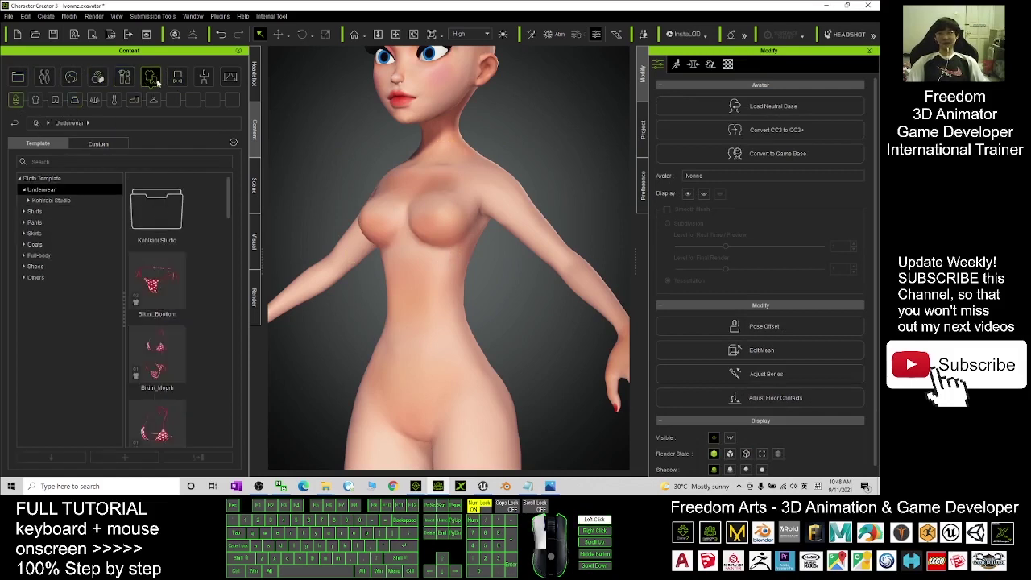
click(19, 104)
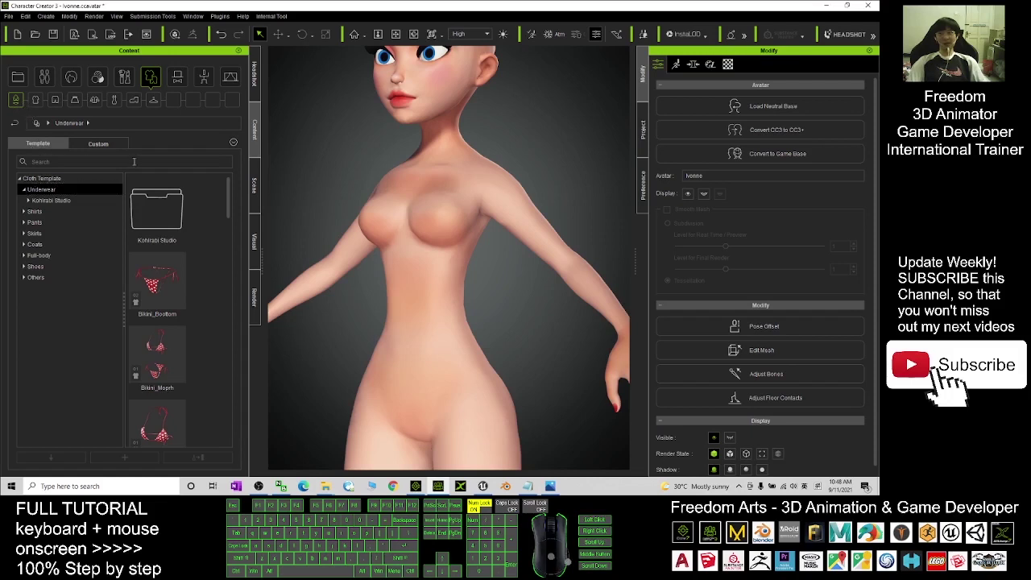
drag(230, 197, 227, 310)
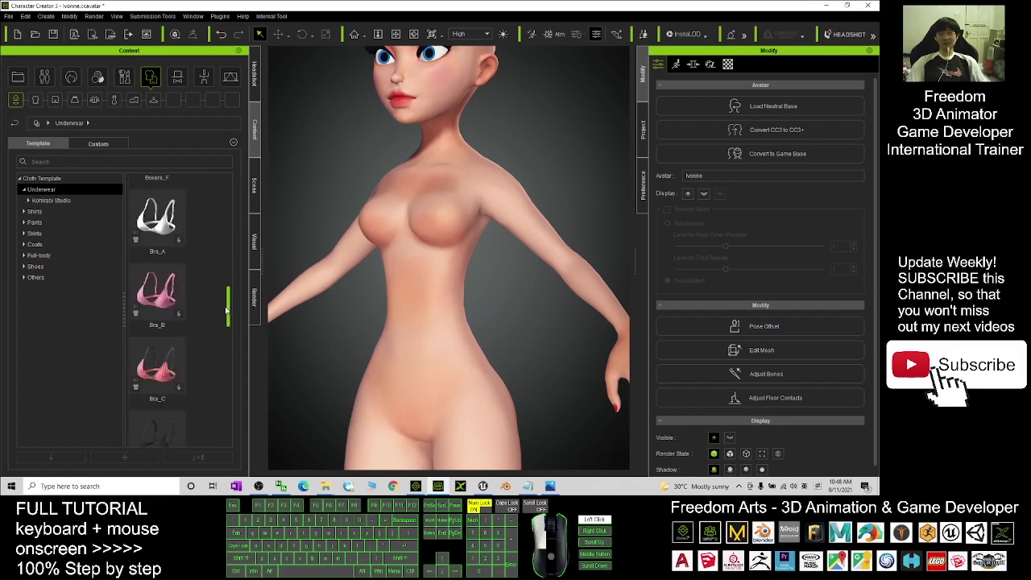
double_click(155, 293)
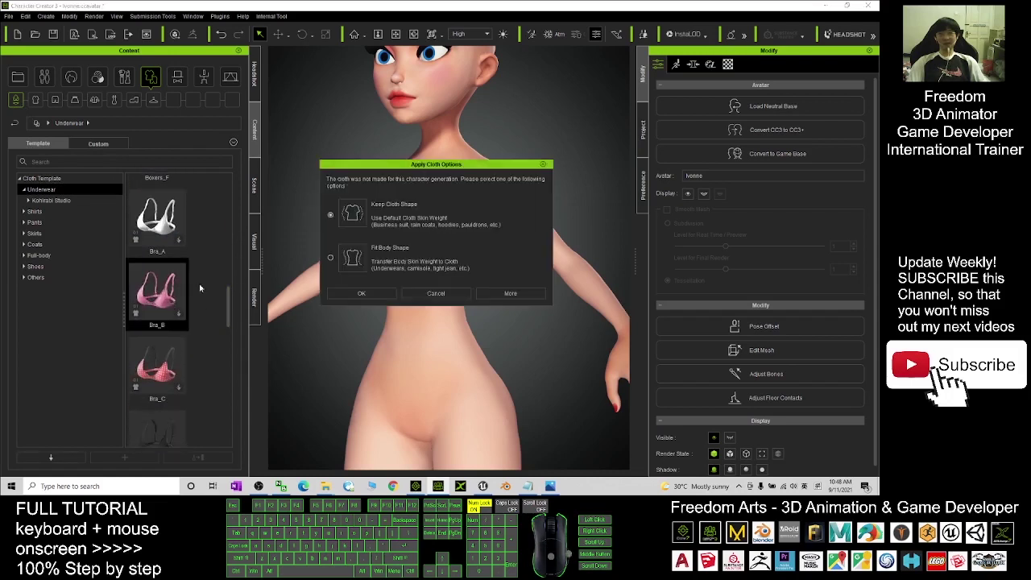
click(360, 293)
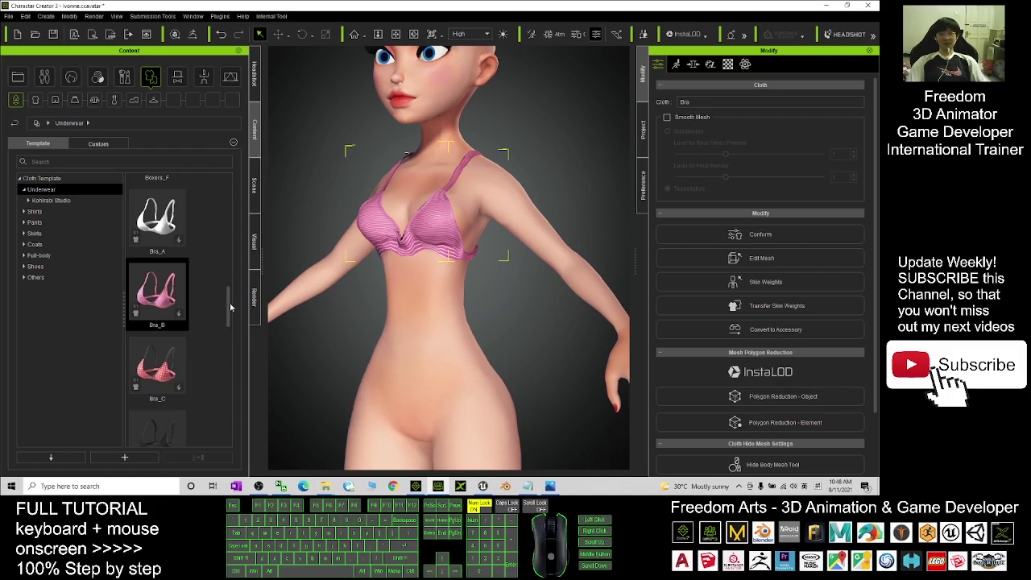
Step: Apply Underwear Bottoms_B to the avatar with the Fit Body Shape option and the Default skin weight preset
scroll(229, 302, up, 1)
drag(229, 304, 230, 410)
double_click(165, 273)
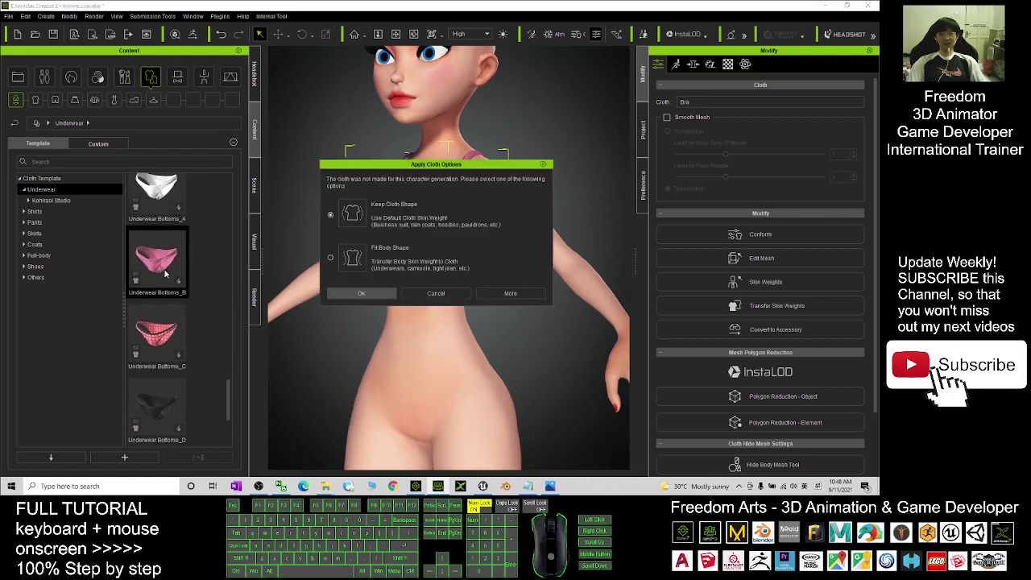
click(360, 296)
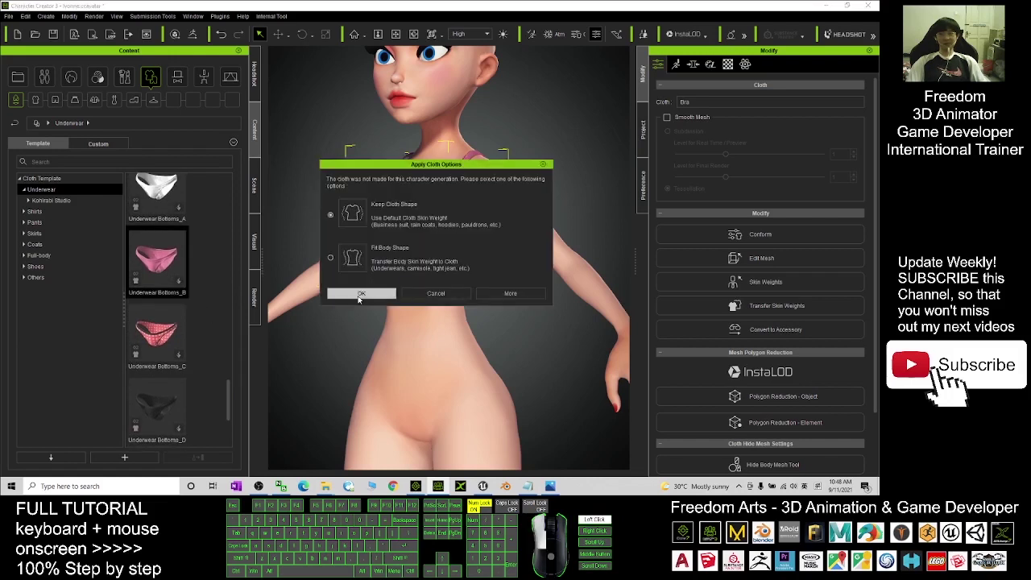
click(331, 259)
click(363, 297)
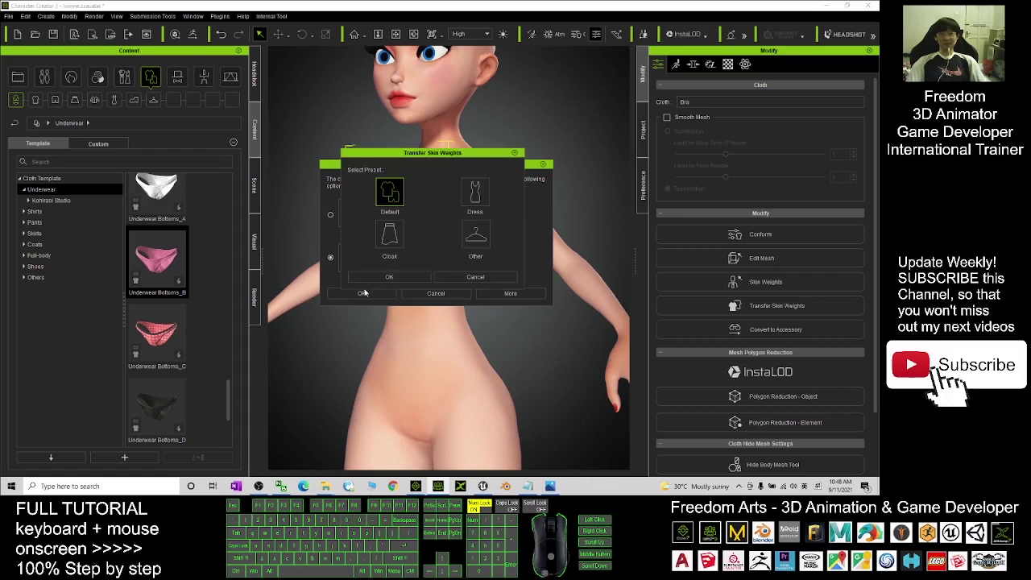
click(390, 277)
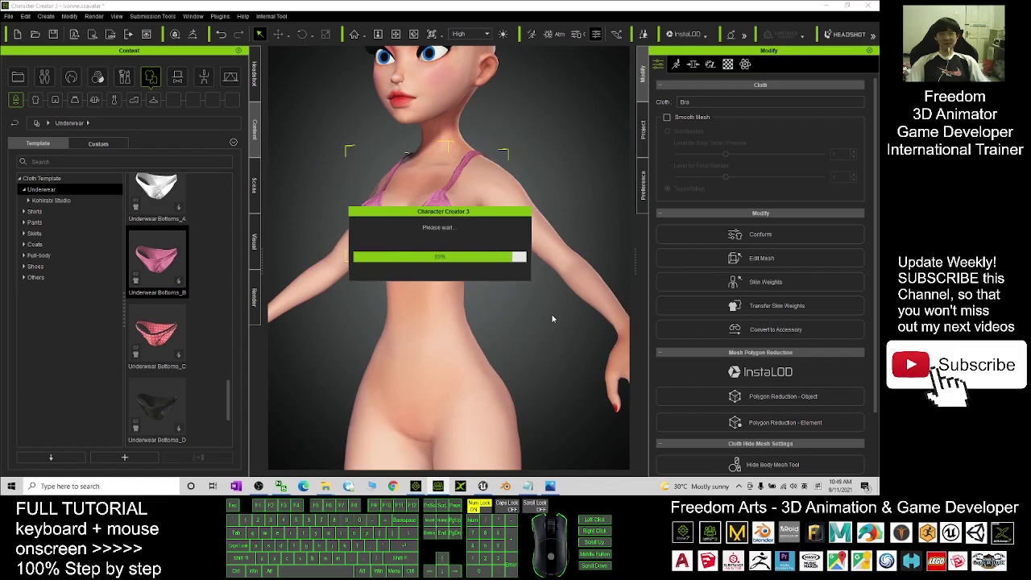
drag(551, 319, 509, 319)
scroll(530, 332, down, 4)
scroll(503, 306, up, 1)
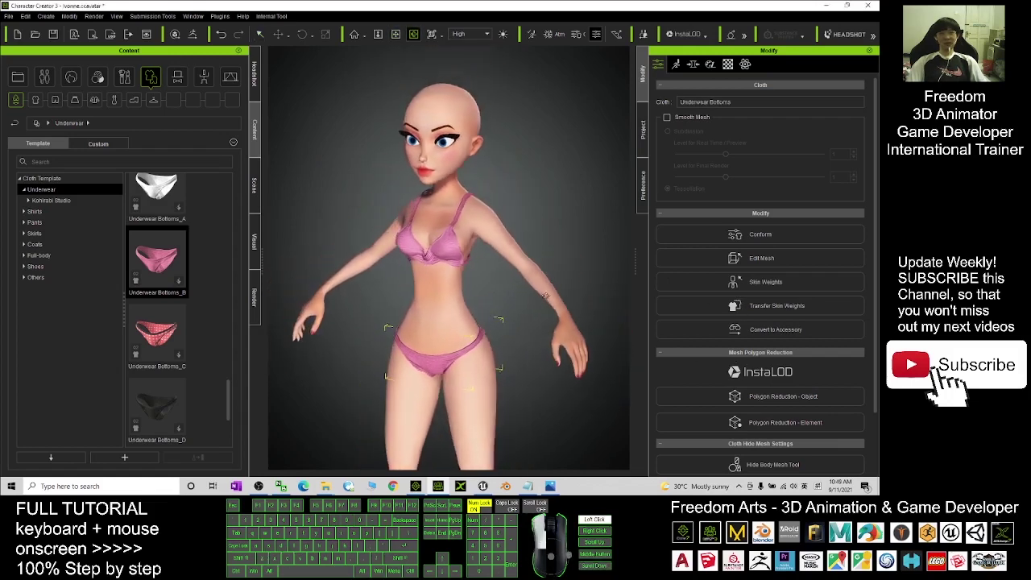
Step: Show the Toon Hair templates under Group, Hair, _Legacy, CC in the hair library
drag(495, 234, 489, 303)
scroll(484, 299, up, 5)
drag(382, 282, 531, 200)
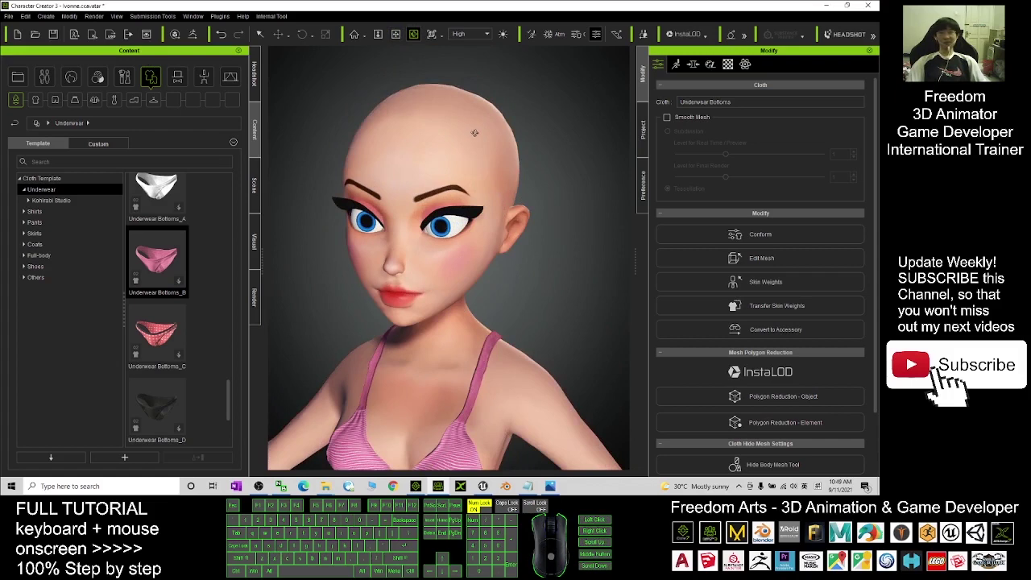
click(71, 78)
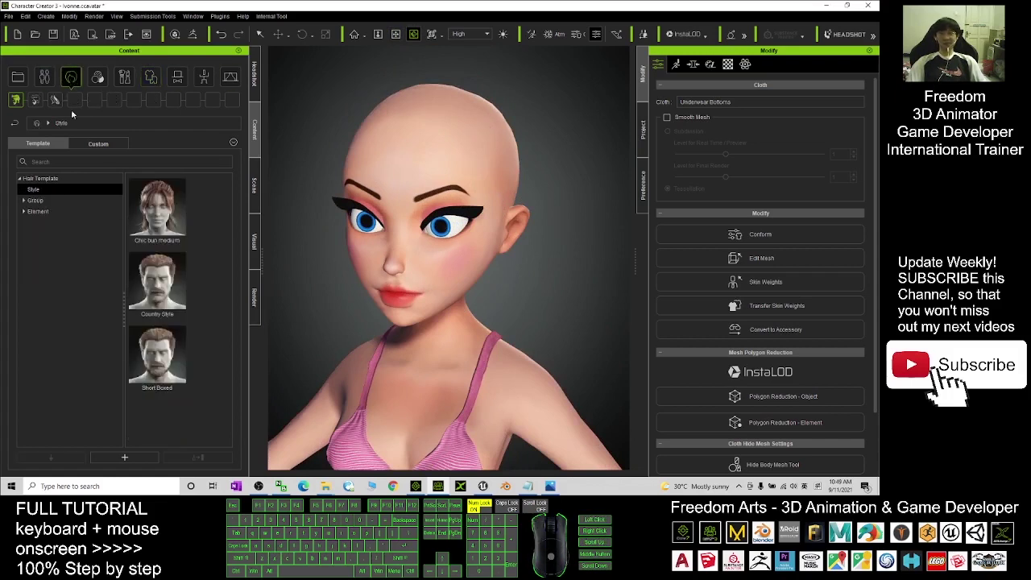
click(24, 199)
click(77, 77)
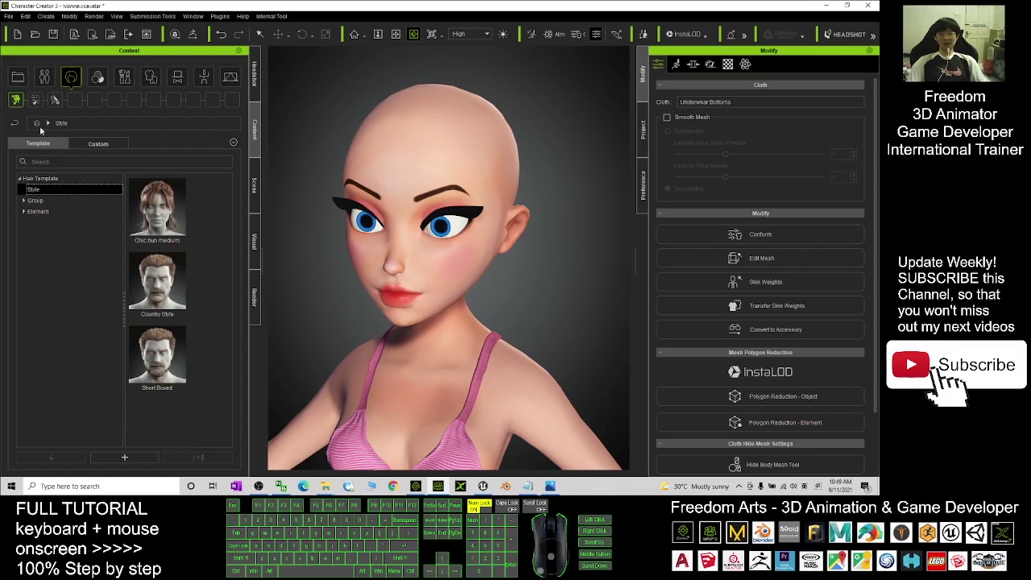
click(25, 202)
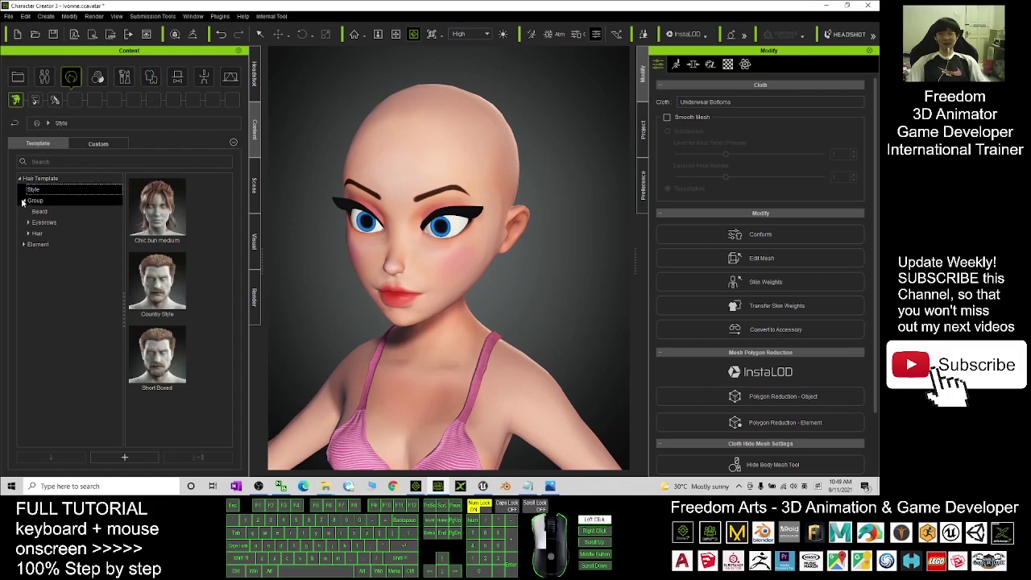
click(29, 233)
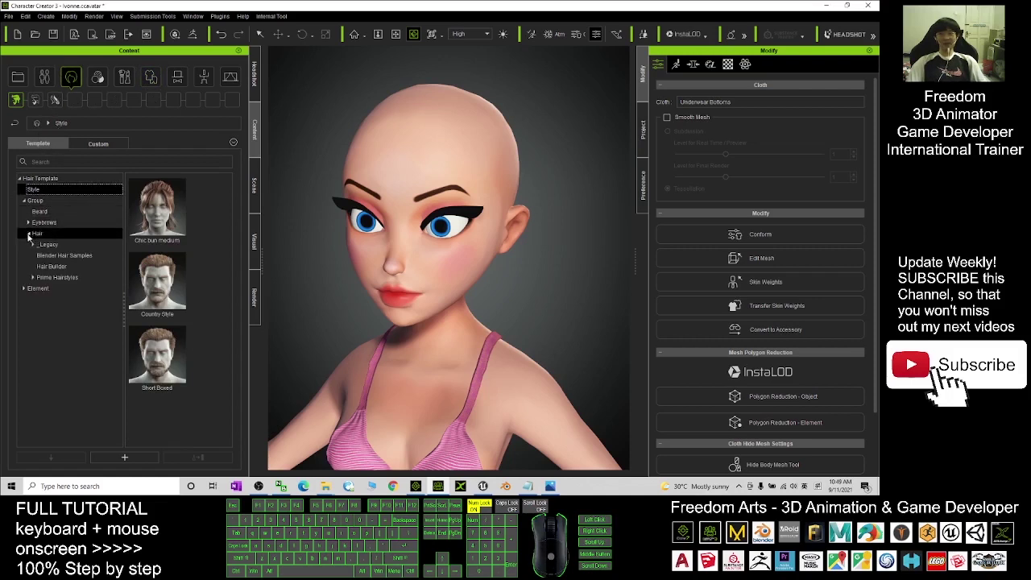
click(33, 245)
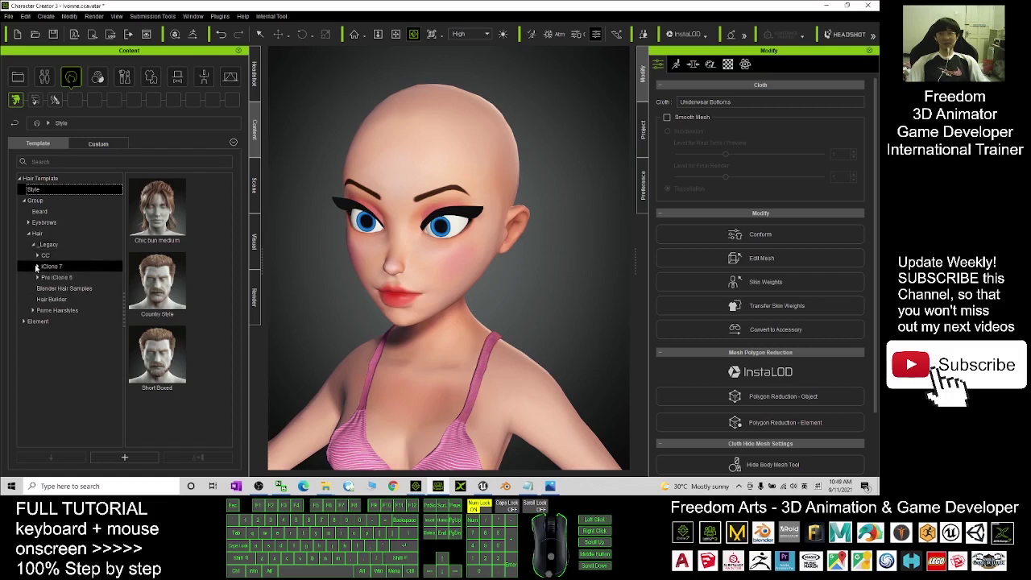
click(36, 258)
click(36, 256)
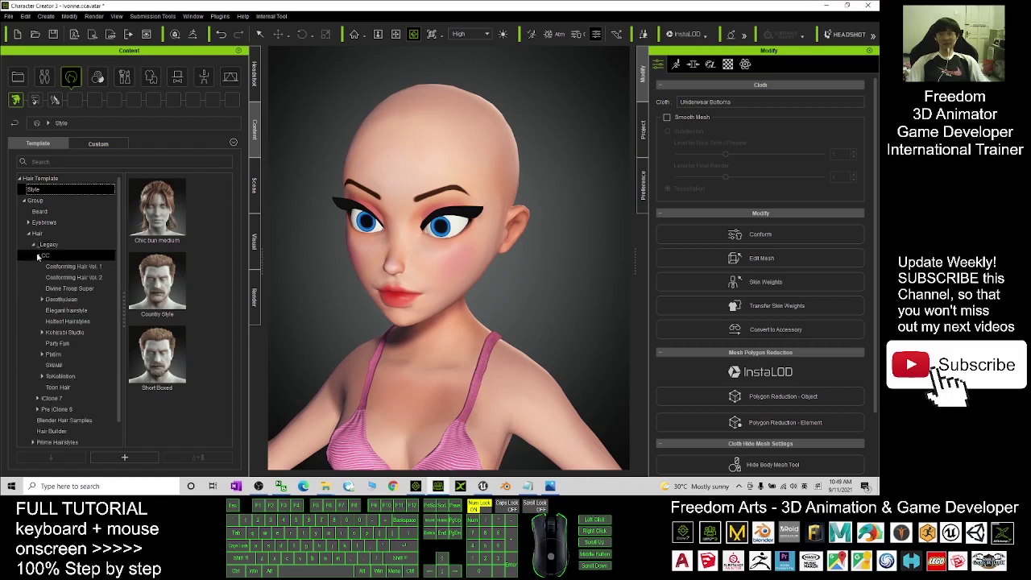
scroll(77, 310, down, 1)
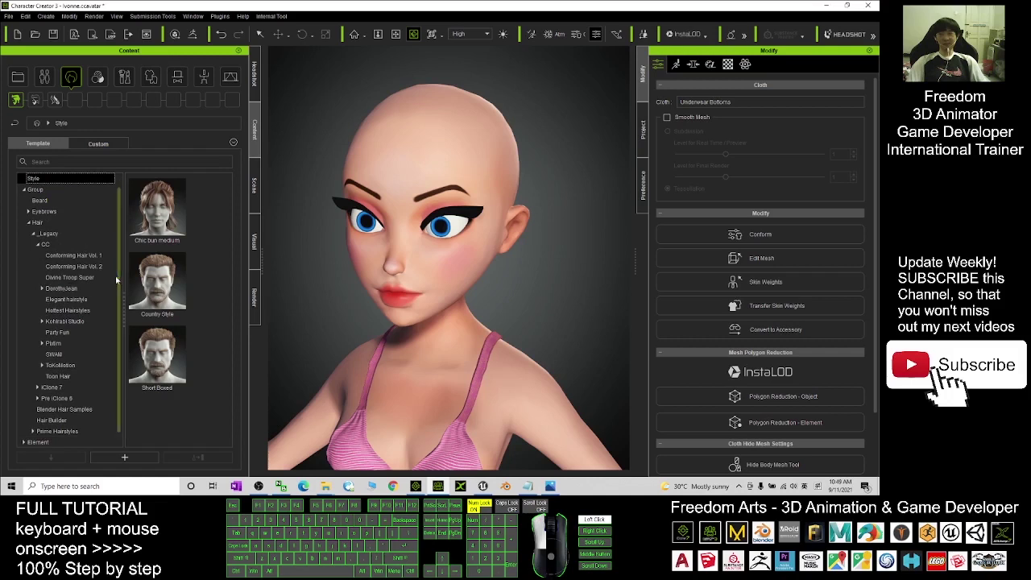
click(58, 376)
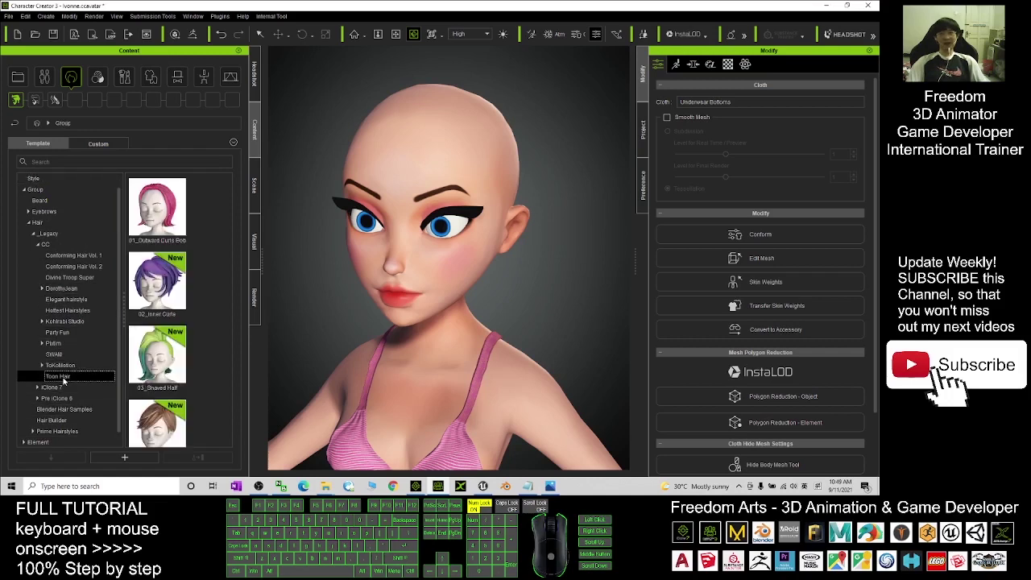
Step: Apply the 05_Wavy Bob toon hair to the avatar and check how it looks
drag(230, 229, 230, 305)
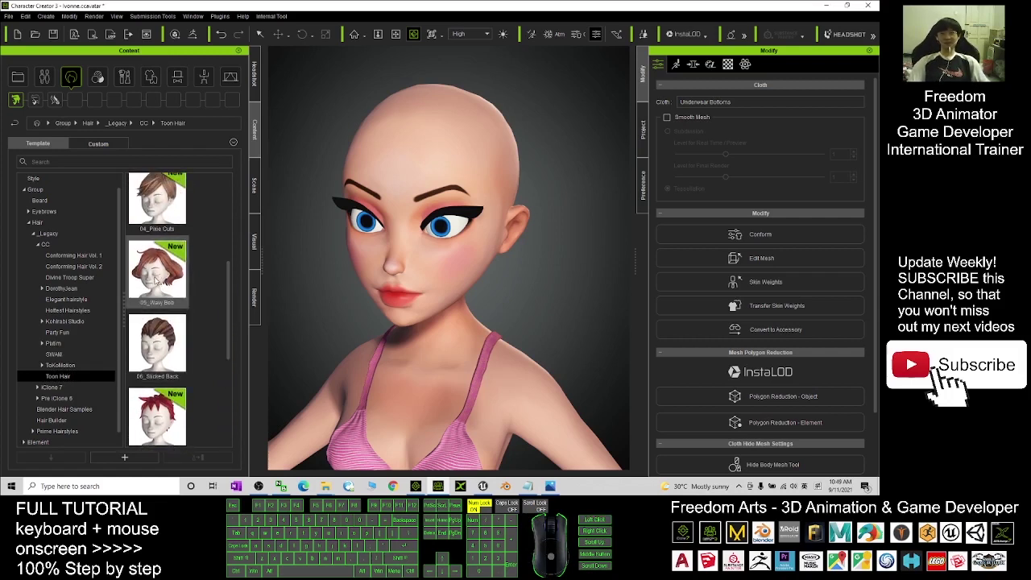
double_click(157, 279)
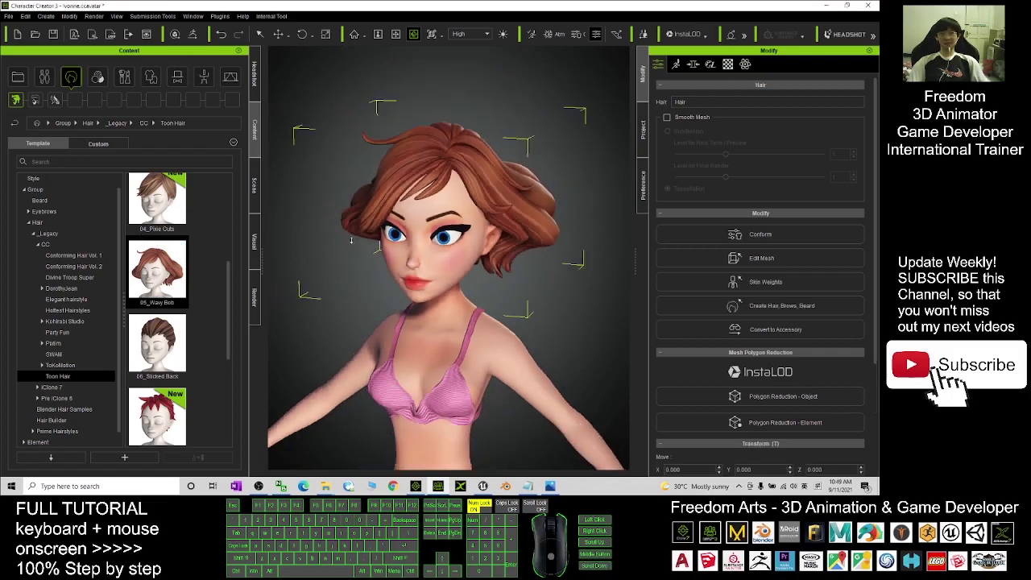
key(c)
drag(351, 240, 310, 256)
scroll(227, 266, up, 1)
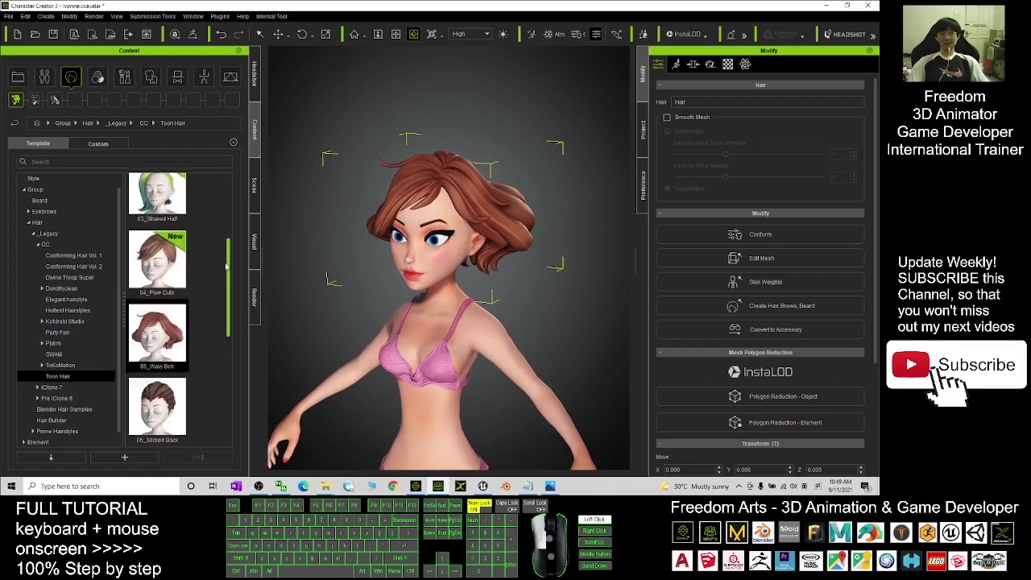
Step: Replace the avatar's hair with the 02_Inner Curls toon hair and check it on the full figure
drag(226, 267, 228, 207)
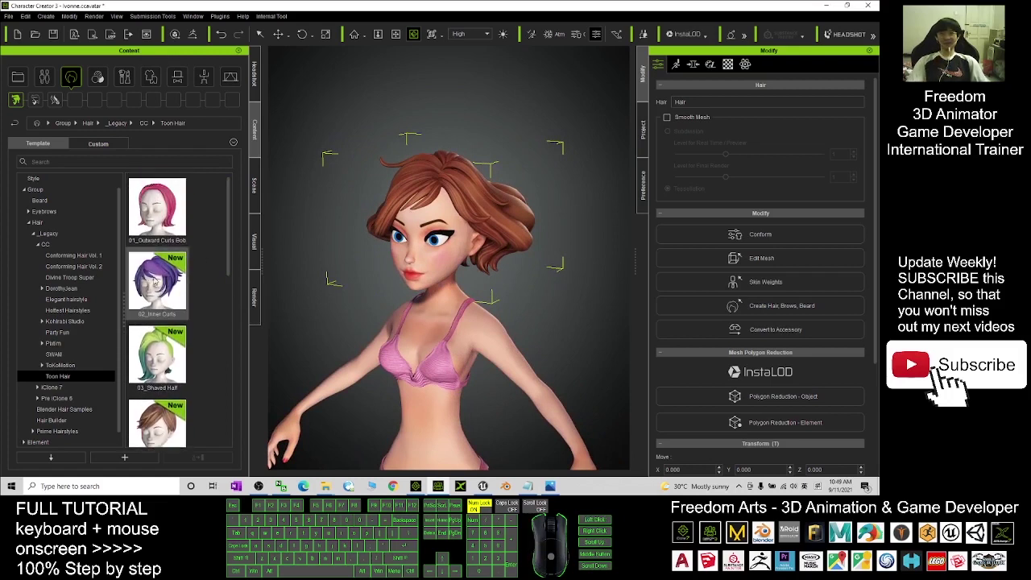
double_click(169, 295)
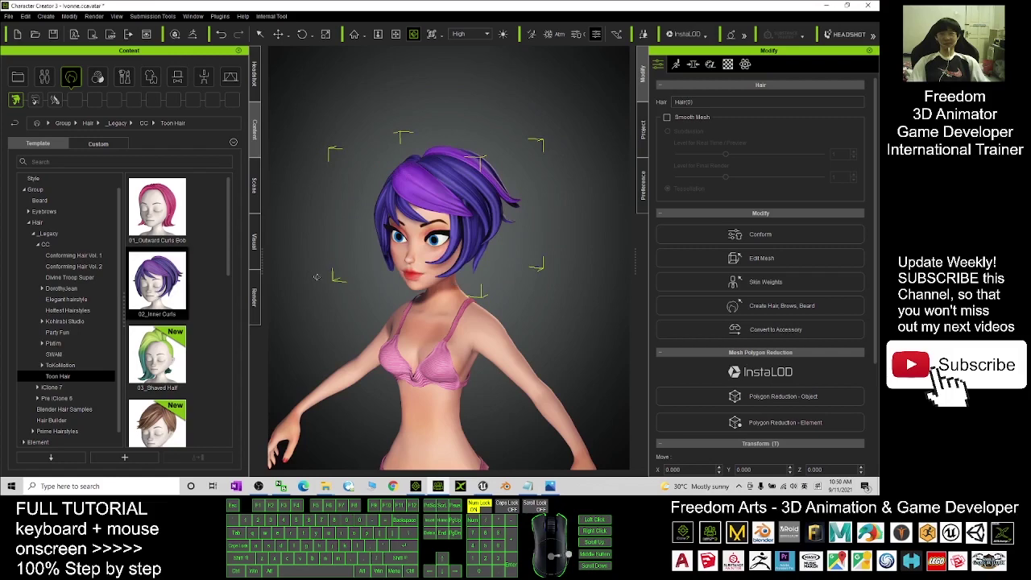
drag(350, 319, 384, 341)
drag(392, 309, 411, 347)
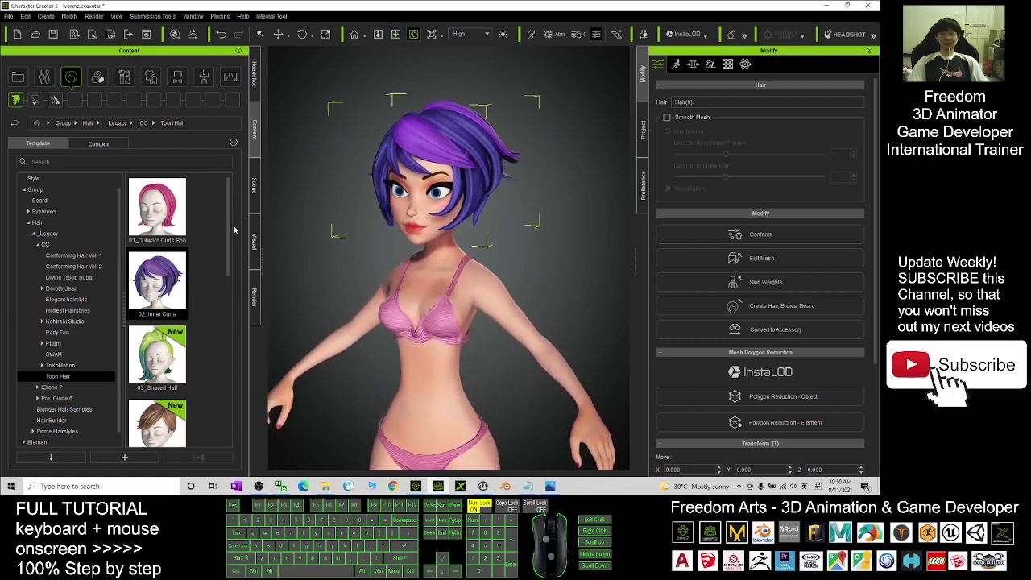
drag(229, 231, 230, 268)
scroll(435, 378, down, 4)
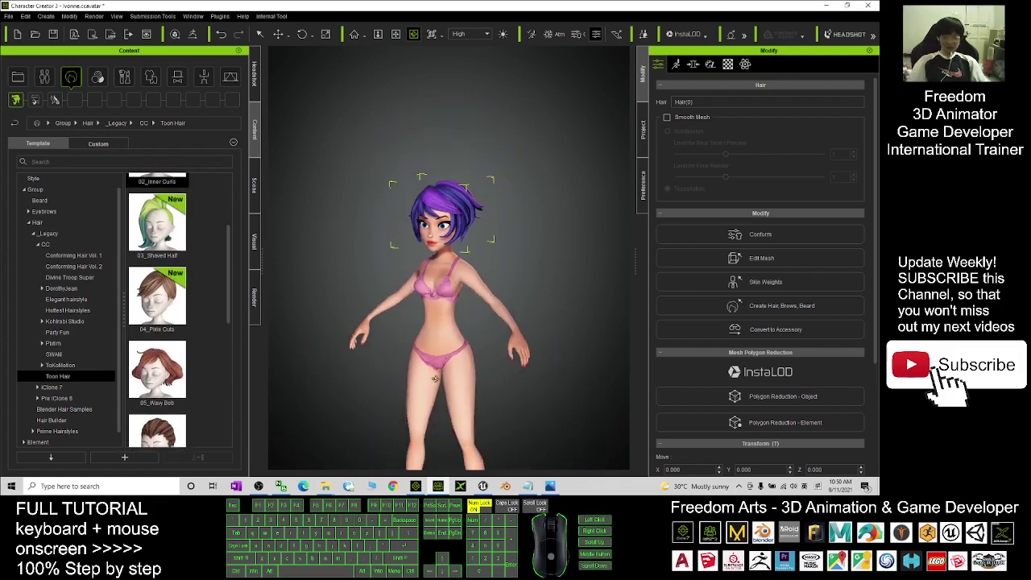
drag(435, 379, 484, 282)
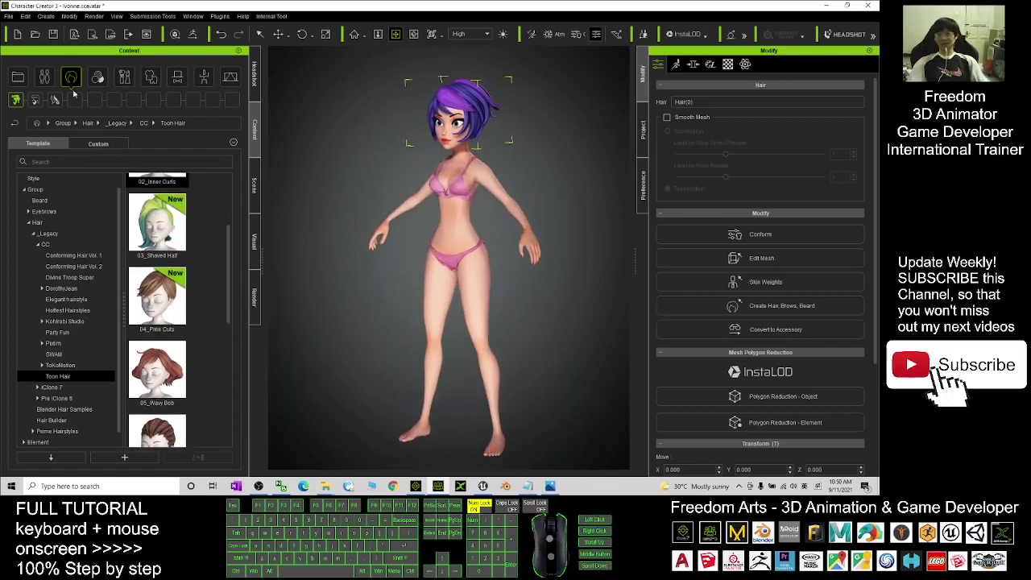
Step: Apply the Spaghetti-strap Top from the Shirts cloth templates with the Keep Cloth Shape option
click(152, 78)
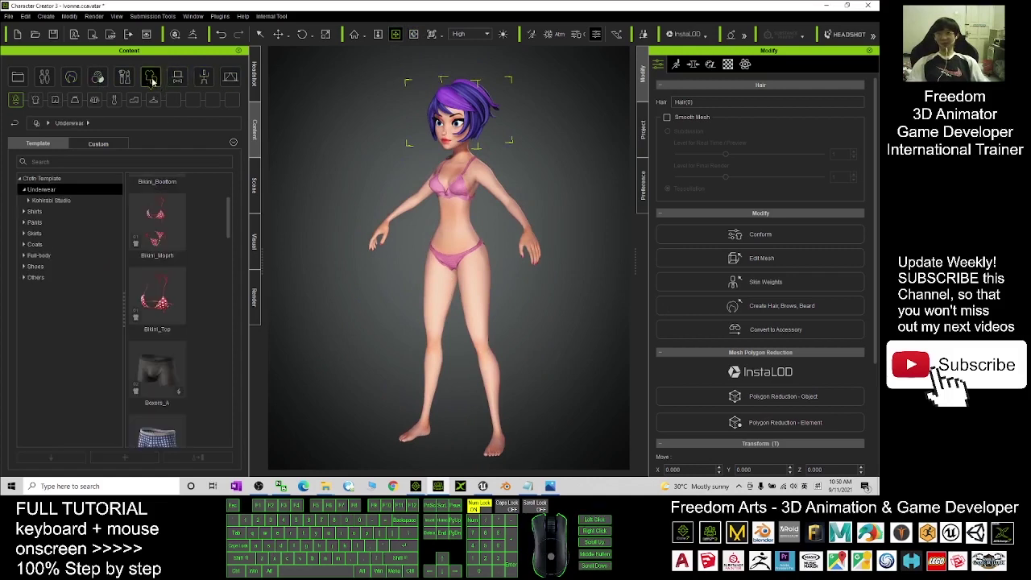
click(15, 101)
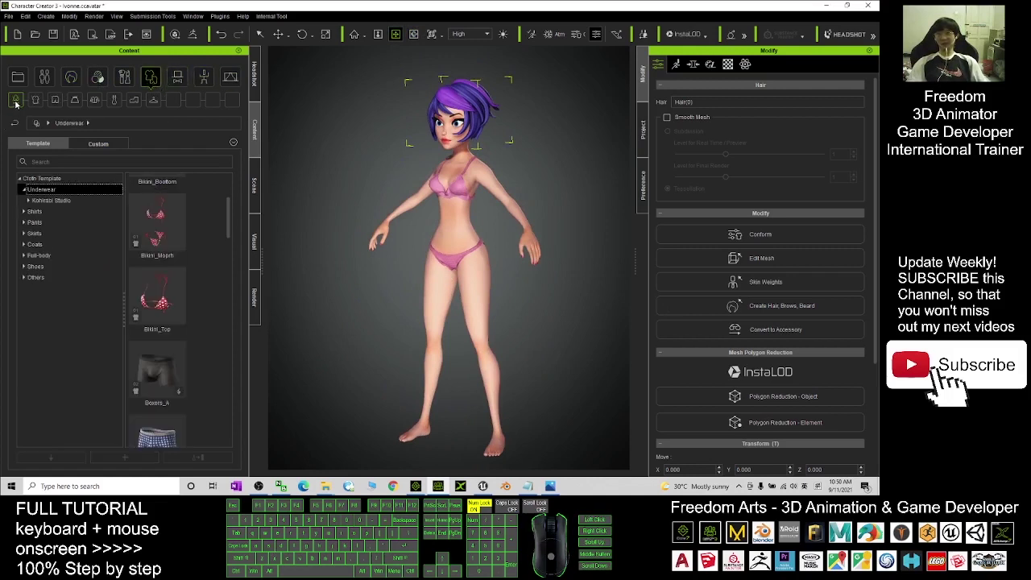
click(37, 147)
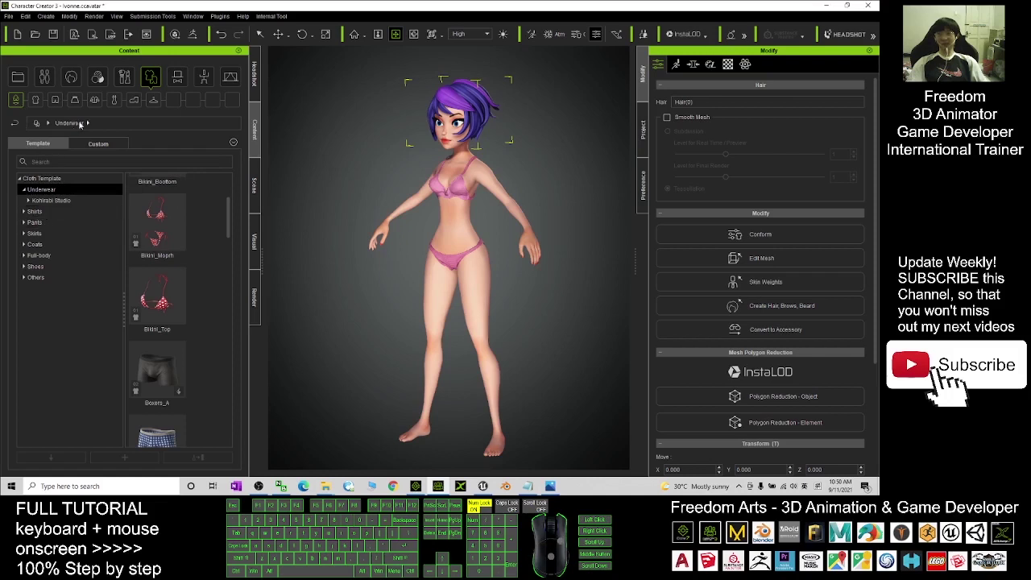
click(37, 102)
drag(224, 201, 245, 407)
drag(163, 359, 477, 359)
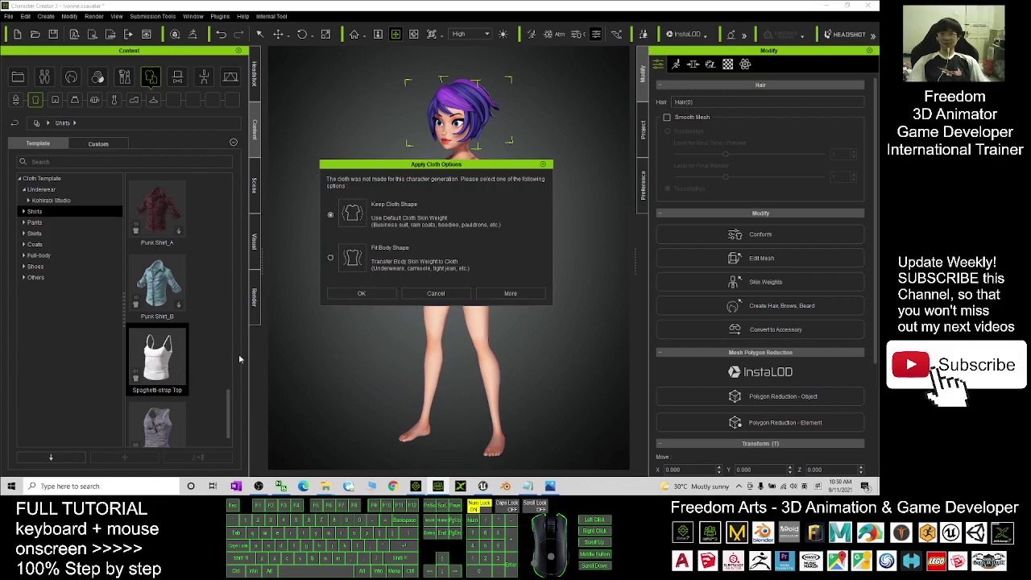
click(361, 293)
click(389, 278)
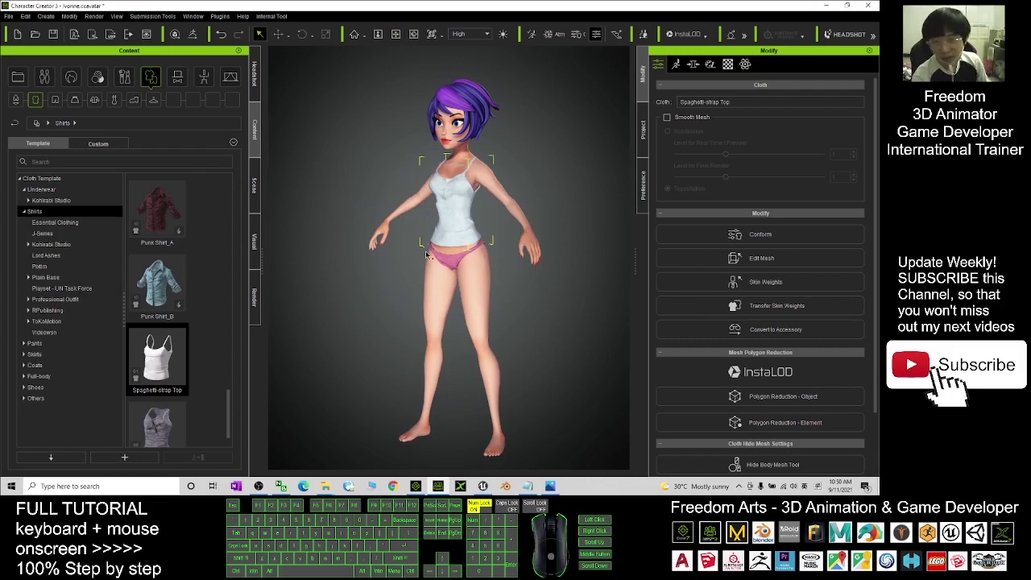
Step: Apply the Low-rise Denim Shorts from the Pants cloth templates with the Keep Cloth Shape option
click(60, 104)
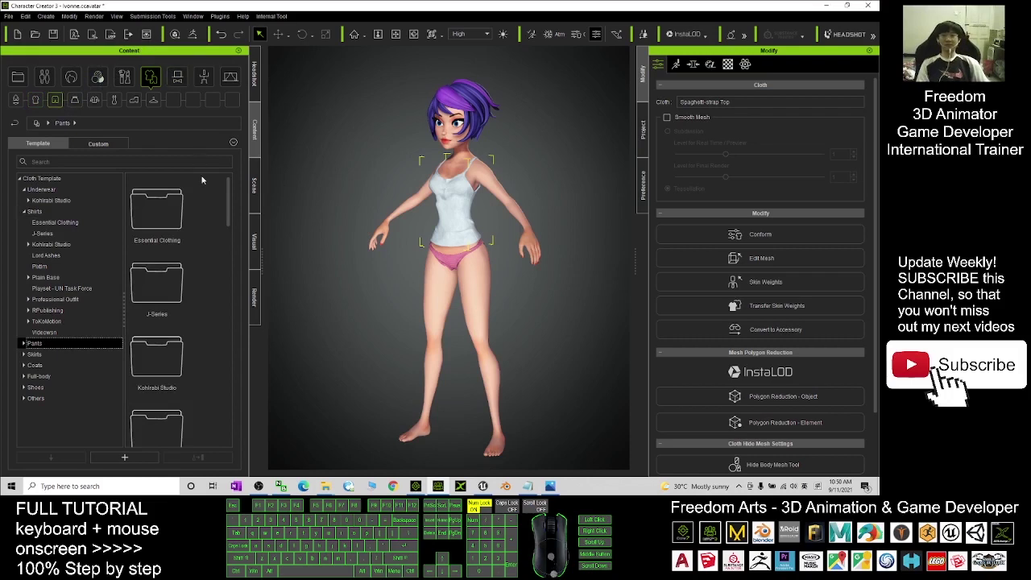
drag(226, 194, 220, 390)
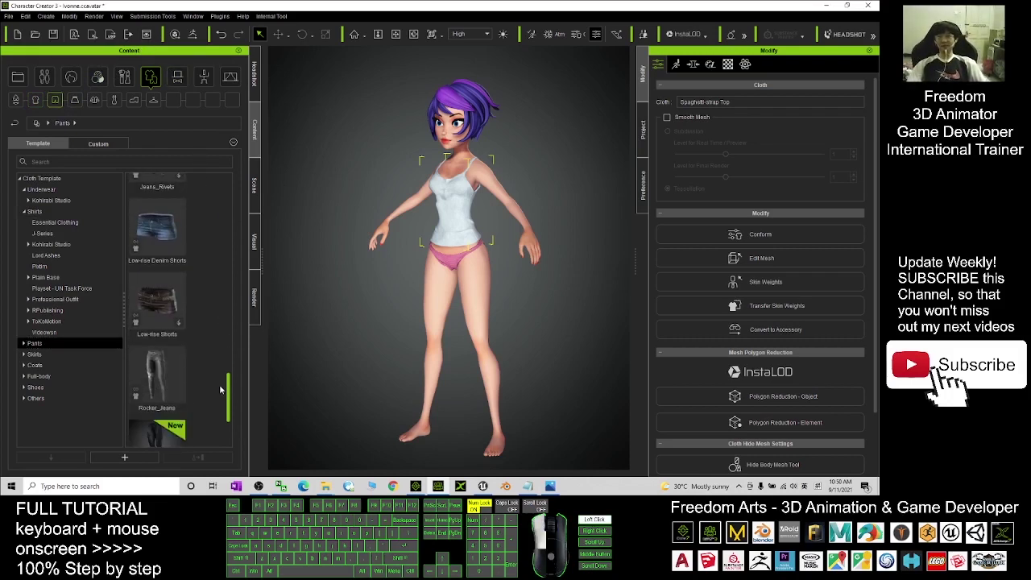
double_click(173, 238)
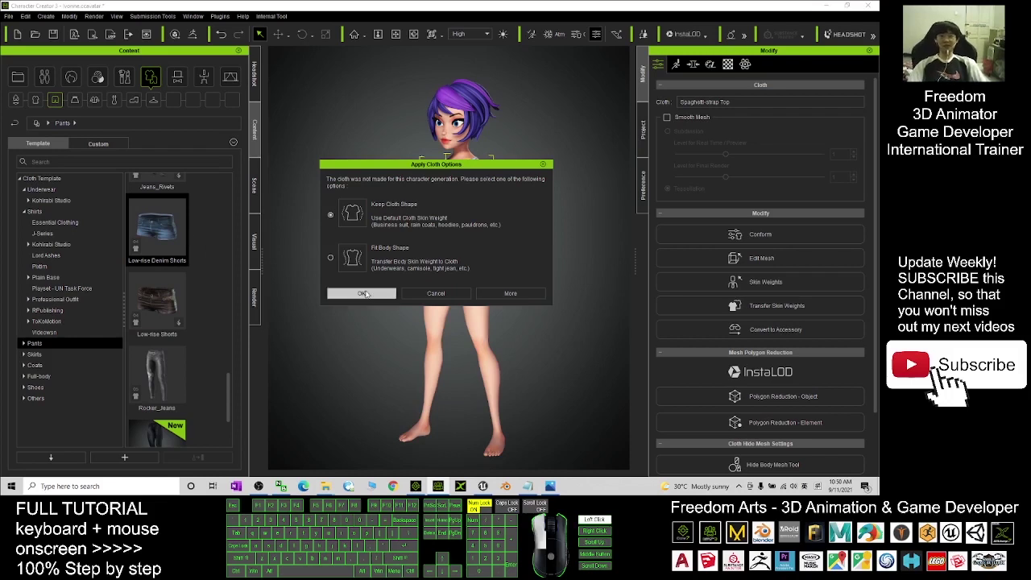
click(364, 293)
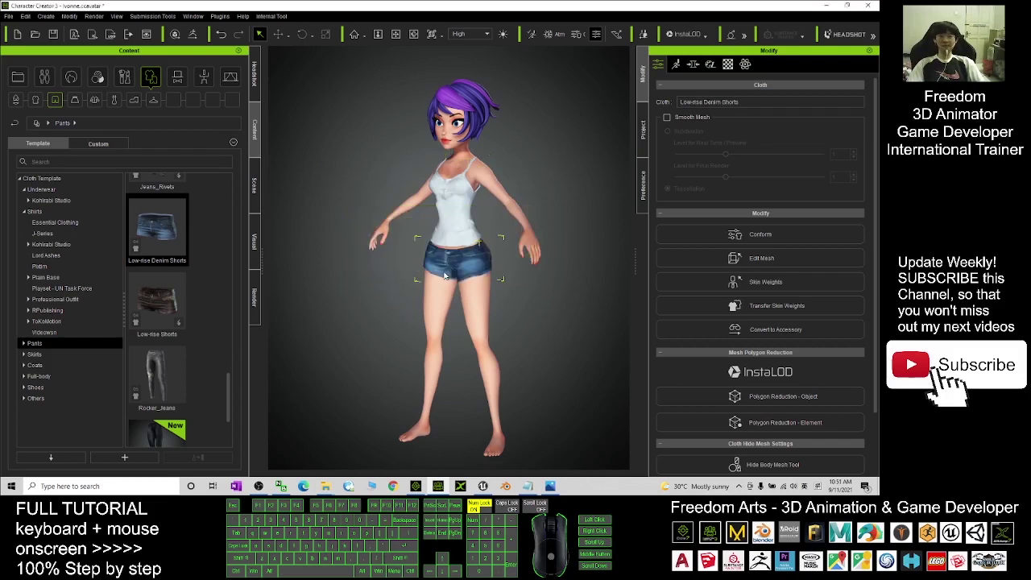
Step: Inspect the fit of the top and denim shorts up close, and show the body's Shoulder morph sliders
key(x)
drag(391, 297, 407, 282)
key(c)
drag(406, 282, 392, 149)
key(x)
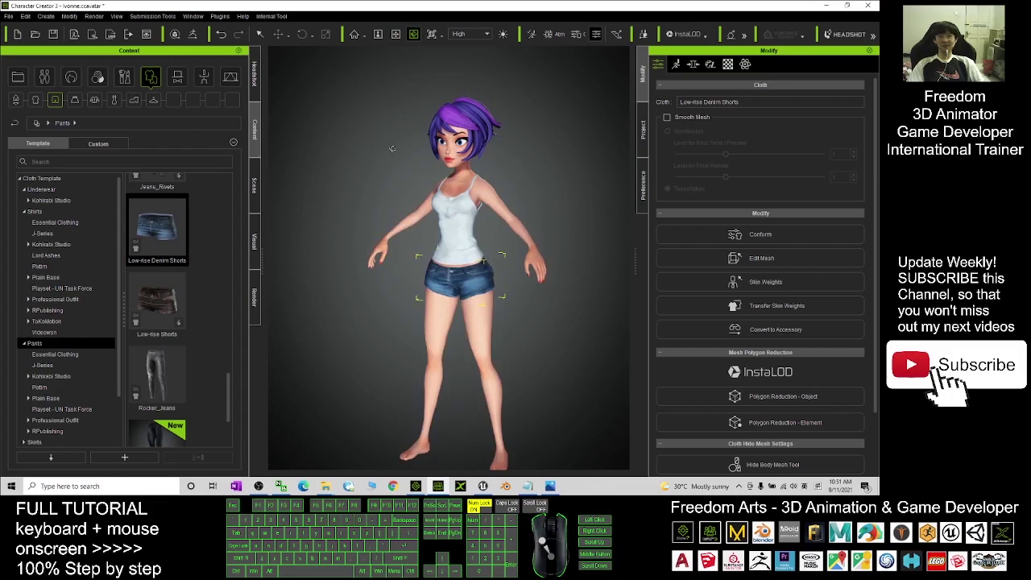
scroll(555, 132, up, 6)
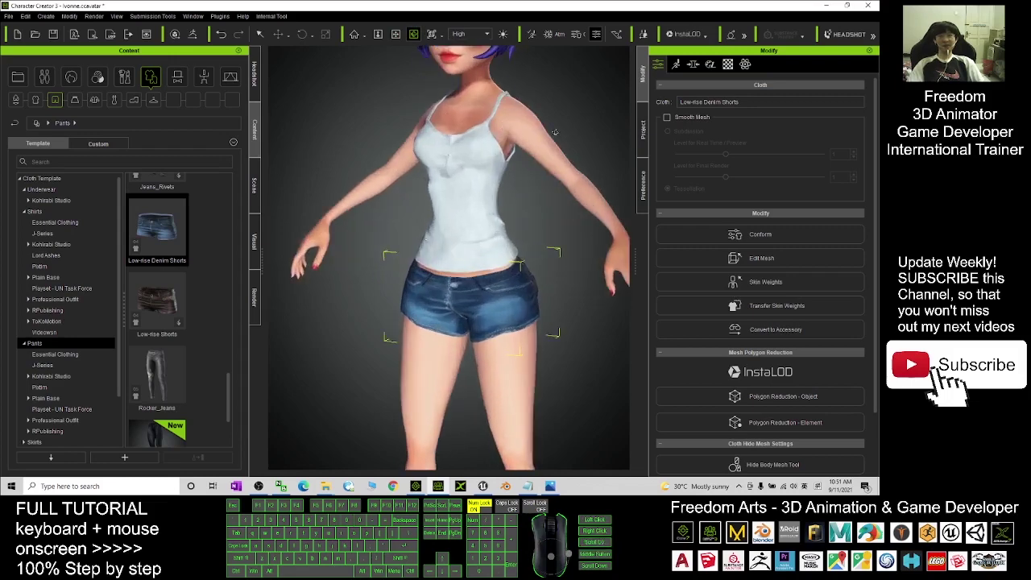
scroll(555, 132, down, 3)
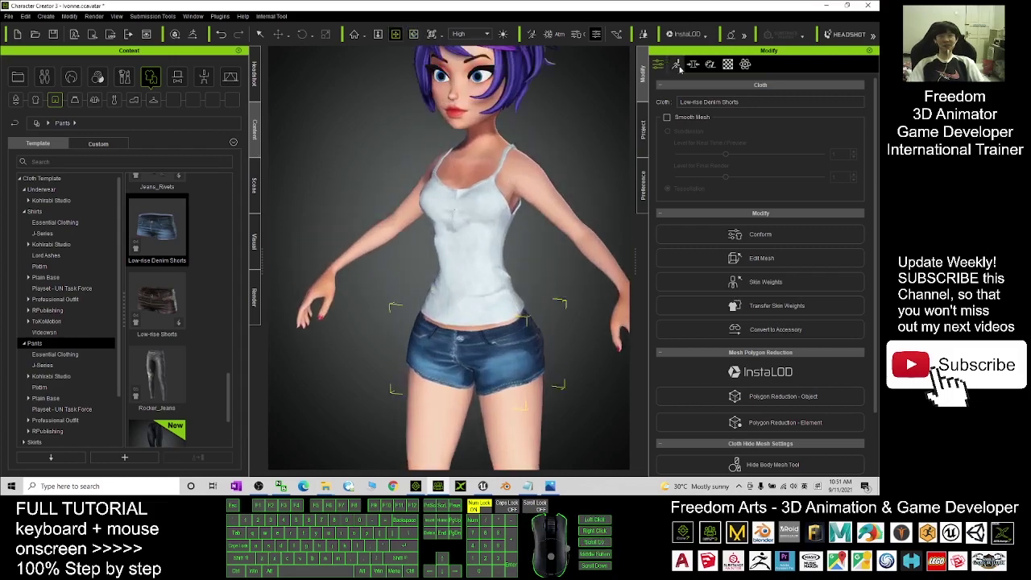
click(693, 63)
scroll(717, 157, up, 5)
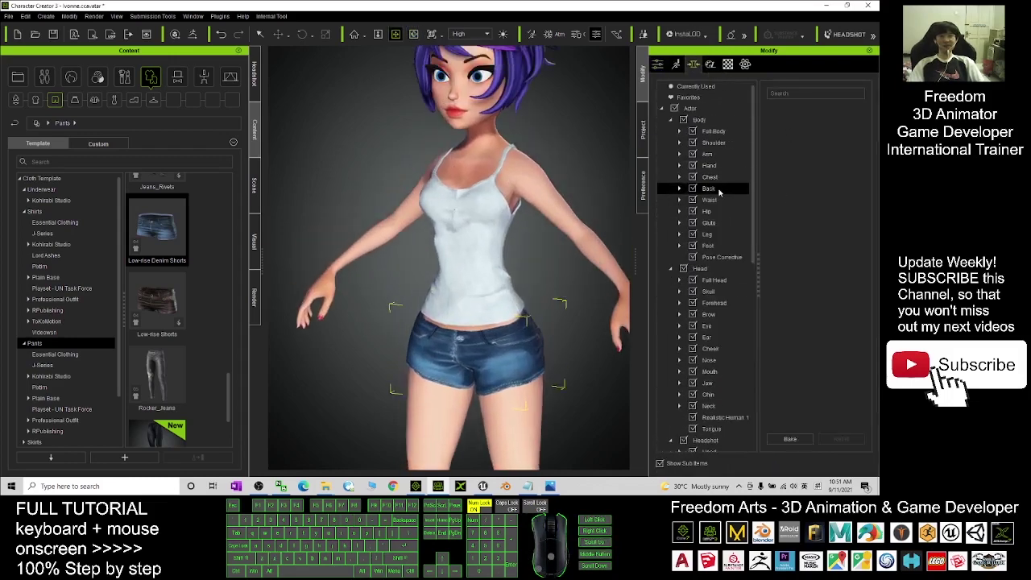
click(716, 143)
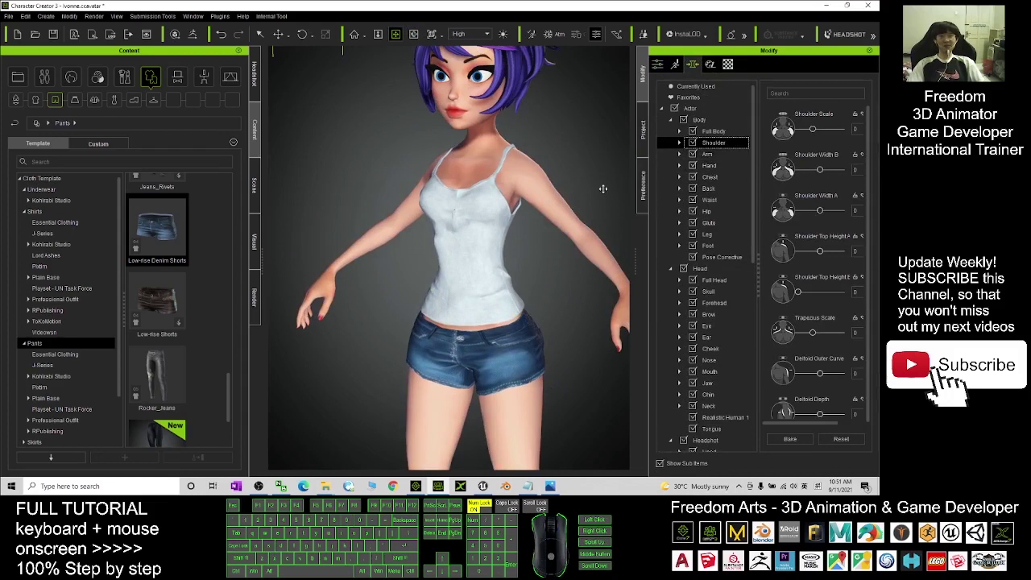
Step: Examine the dressed avatar from the front and side, from close up to the full figure
key(x)
drag(579, 188, 569, 232)
key(c)
drag(568, 232, 637, 230)
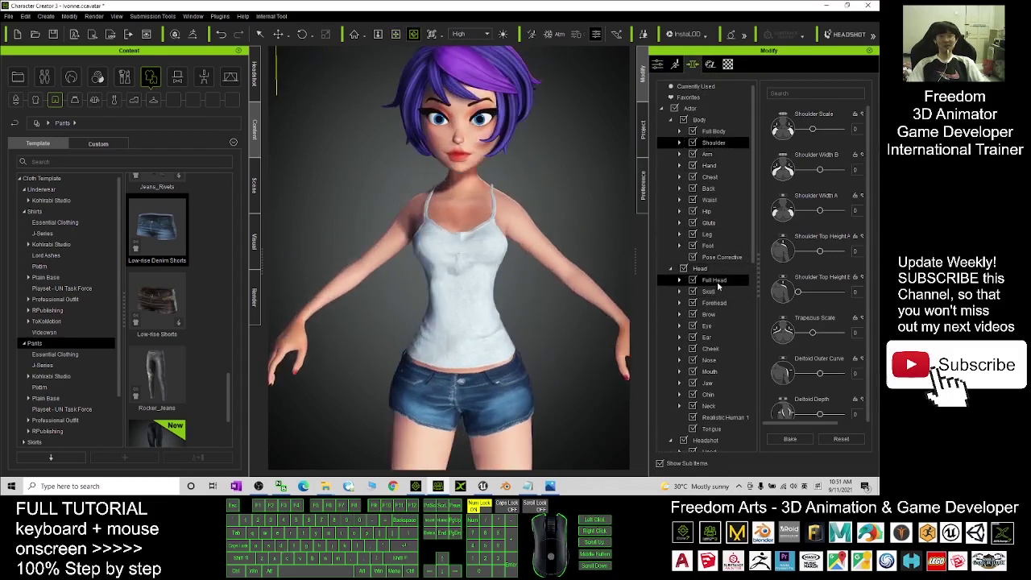
scroll(538, 193, down, 2)
scroll(538, 193, down, 1)
key(x)
key(c)
drag(531, 323, 400, 427)
scroll(439, 266, down, 1)
key(x)
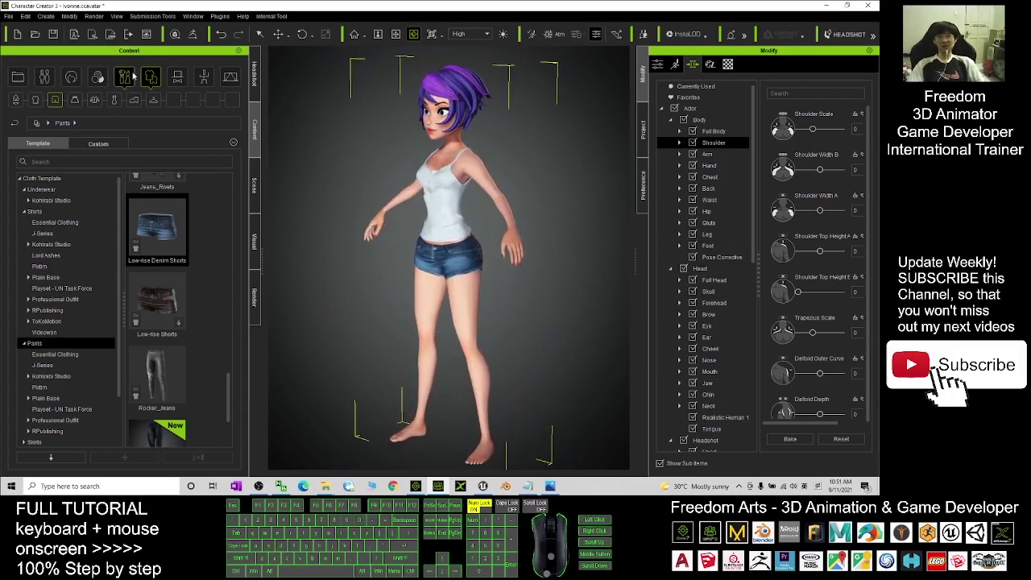
Step: Apply the High-heels_D shoes from the Shoes cloth templates to the avatar
click(133, 100)
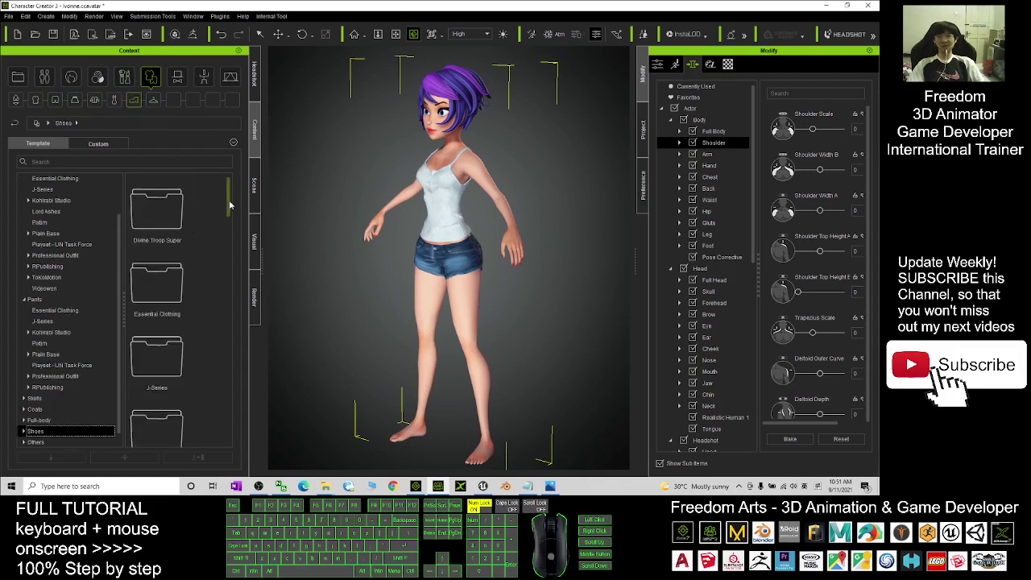
drag(229, 205, 229, 435)
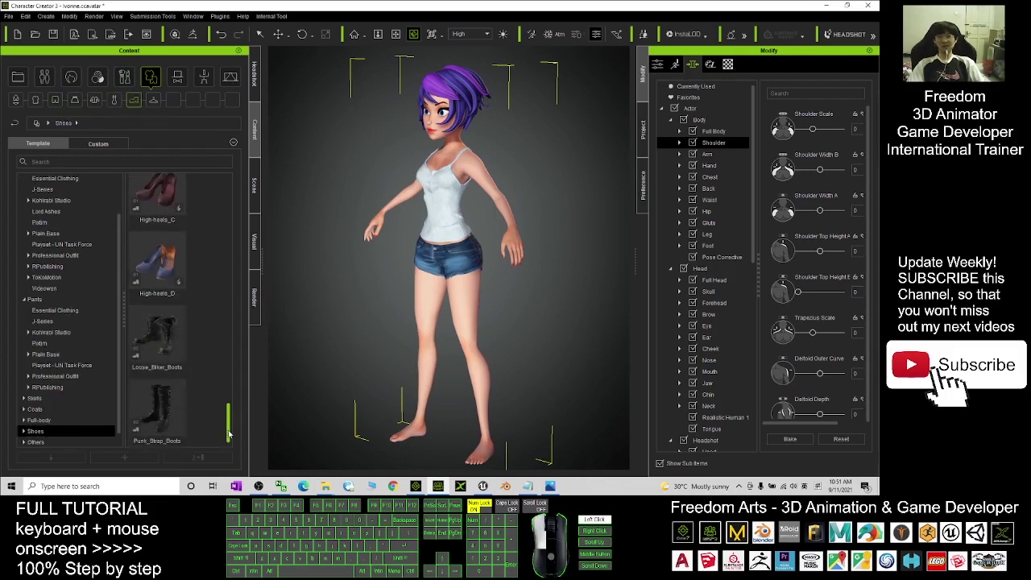
drag(157, 258, 434, 312)
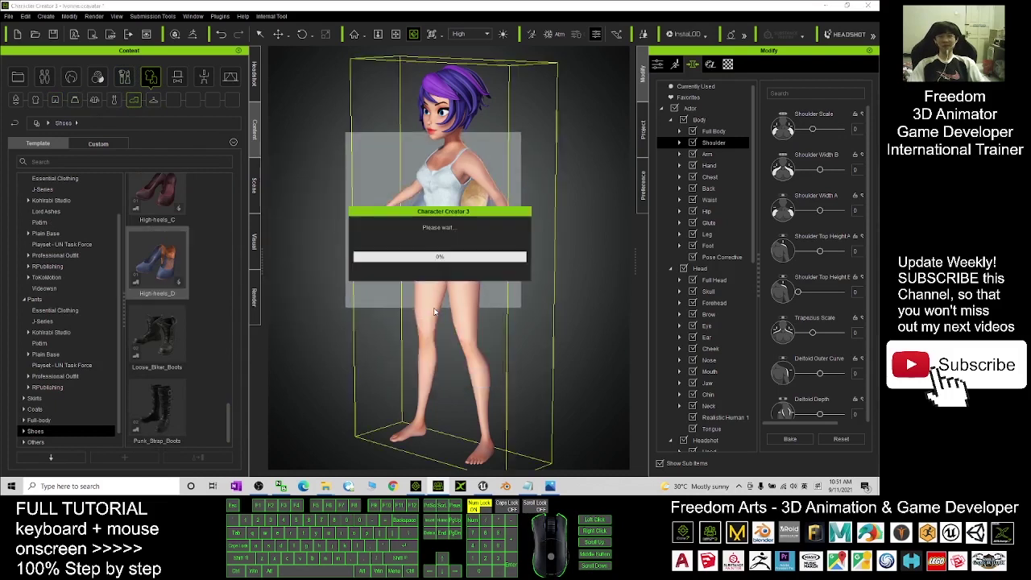
click(346, 293)
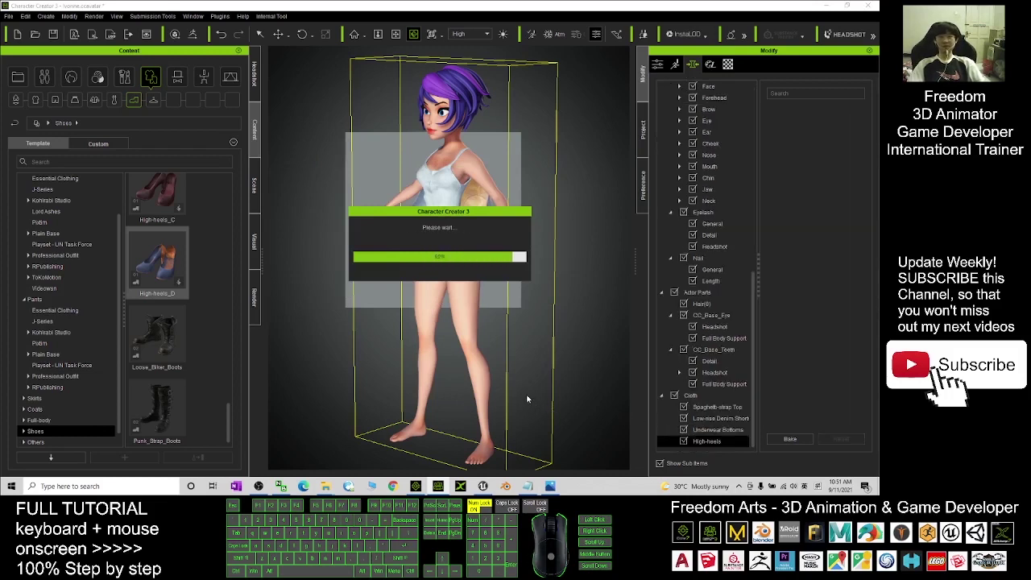
Step: Turn on the auxiliary light and view the avatar in heels from behind and from the front
scroll(475, 377, down, 1)
key(x)
drag(392, 348, 390, 364)
key(c)
drag(390, 364, 193, 323)
drag(582, 288, 459, 283)
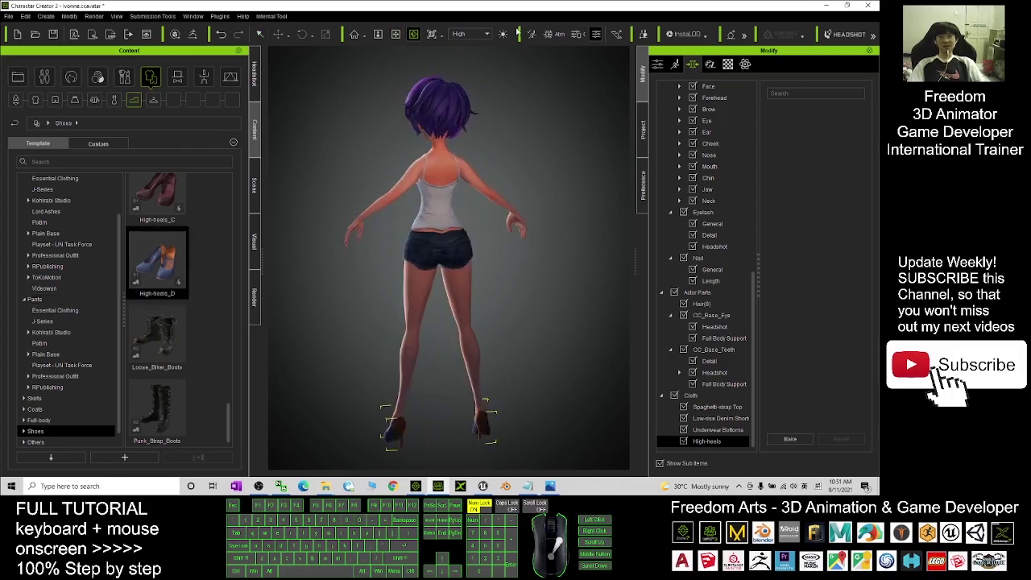
click(503, 34)
drag(479, 187, 634, 249)
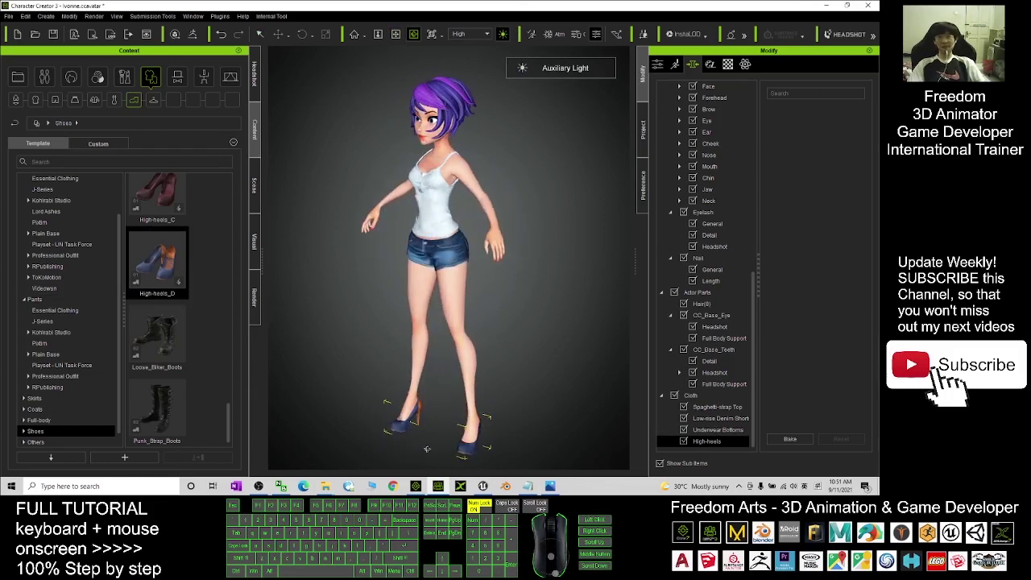
Step: Send the dressed avatar from Character Creator 3 to iClone 7 and switch to iClone
click(415, 485)
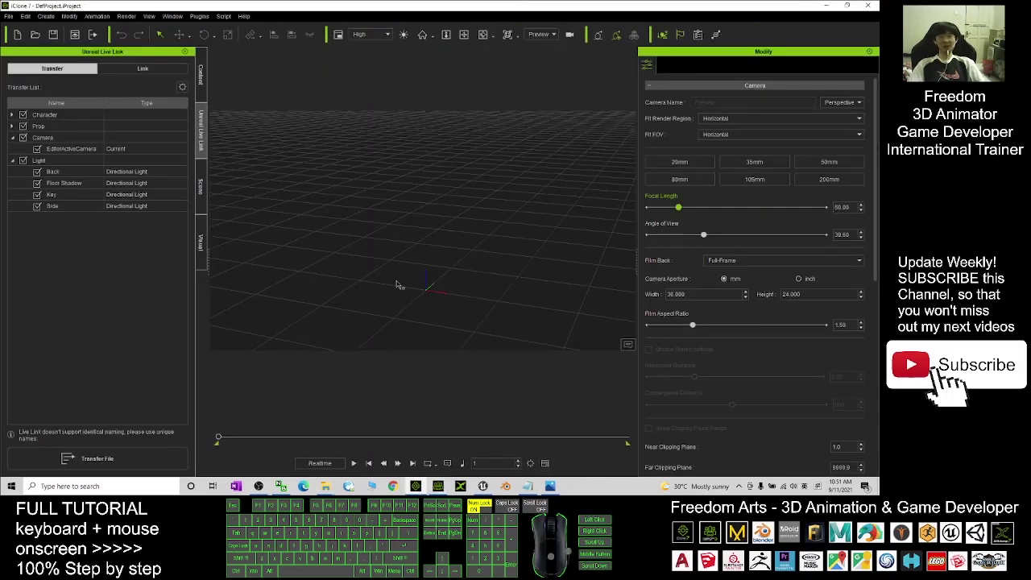
click(419, 489)
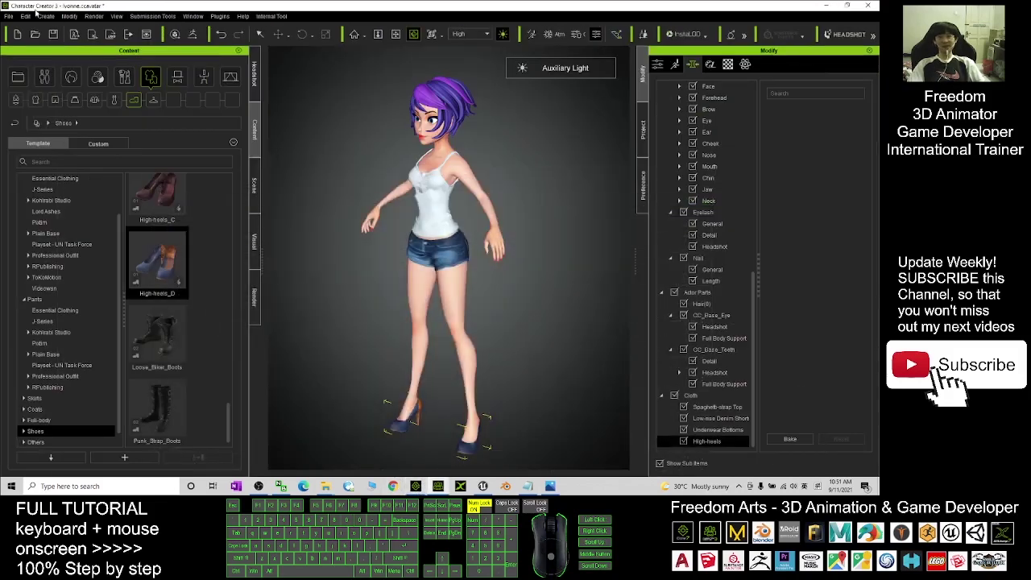
click(93, 36)
click(415, 485)
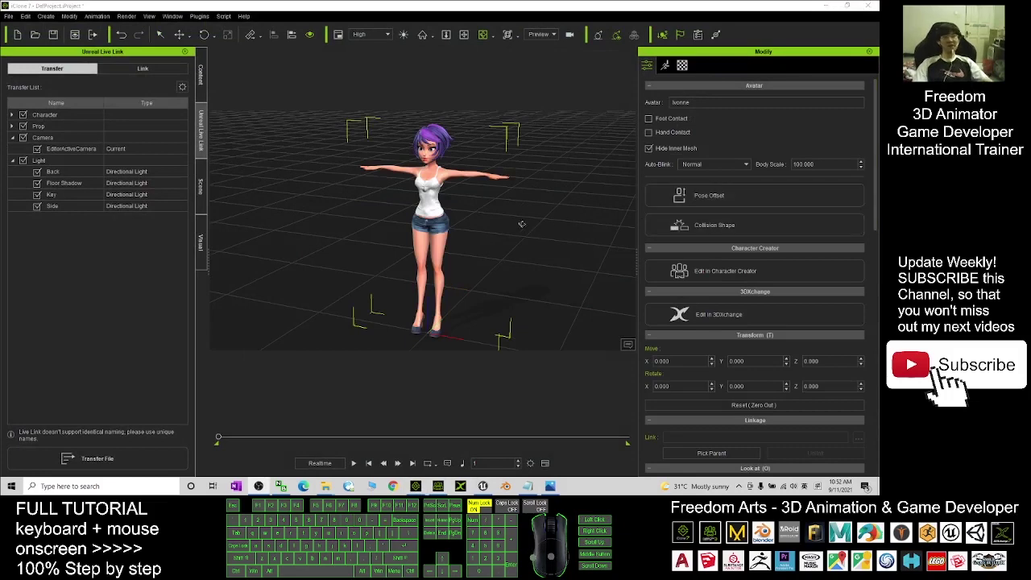
Step: Examine the avatar in iClone from the front and side, and check its entry in the scene list
scroll(522, 224, up, 3)
scroll(465, 232, down, 2)
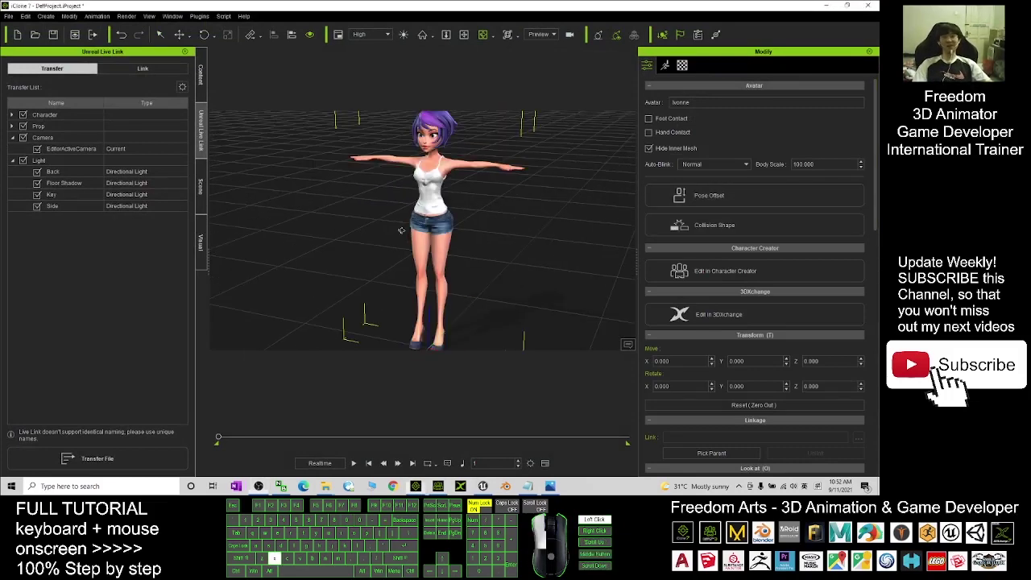
drag(401, 230, 436, 239)
scroll(495, 167, up, 2)
scroll(436, 239, down, 2)
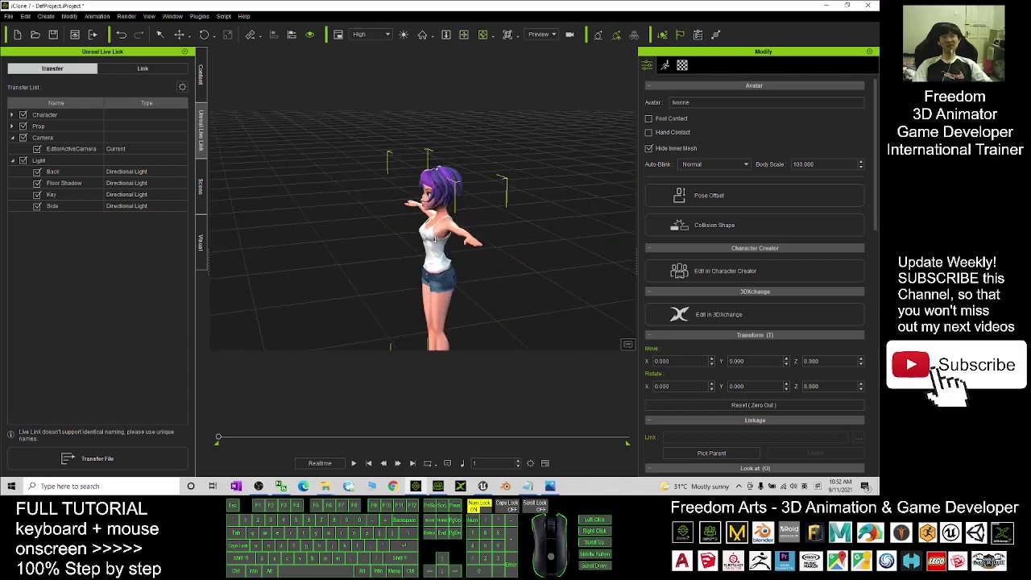
right_drag(434, 239, 247, 194)
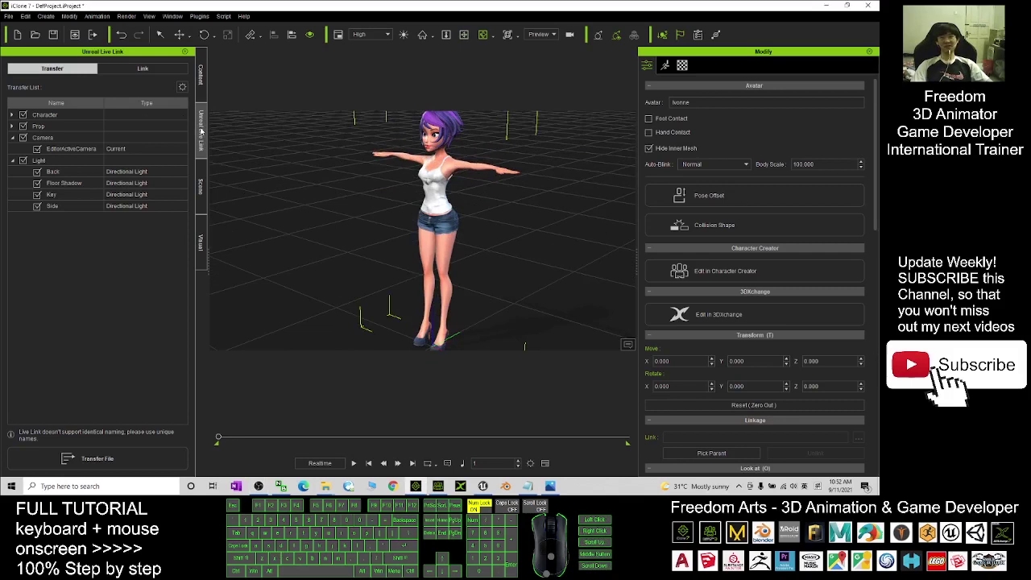
click(203, 194)
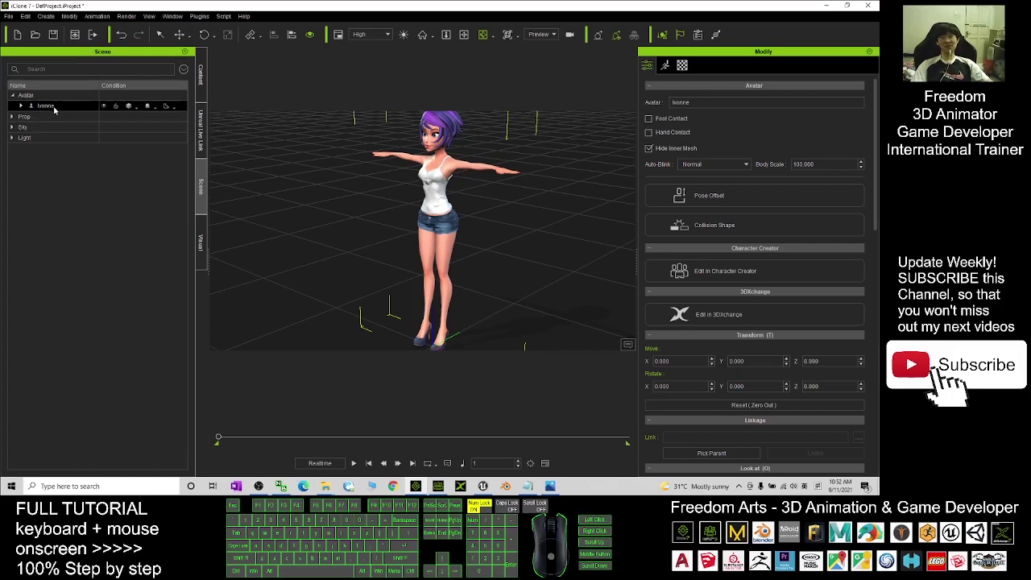
Step: In the Unreal Live Link transfer list, deselect the props, camera and lights and select only the avatar under Character
click(202, 129)
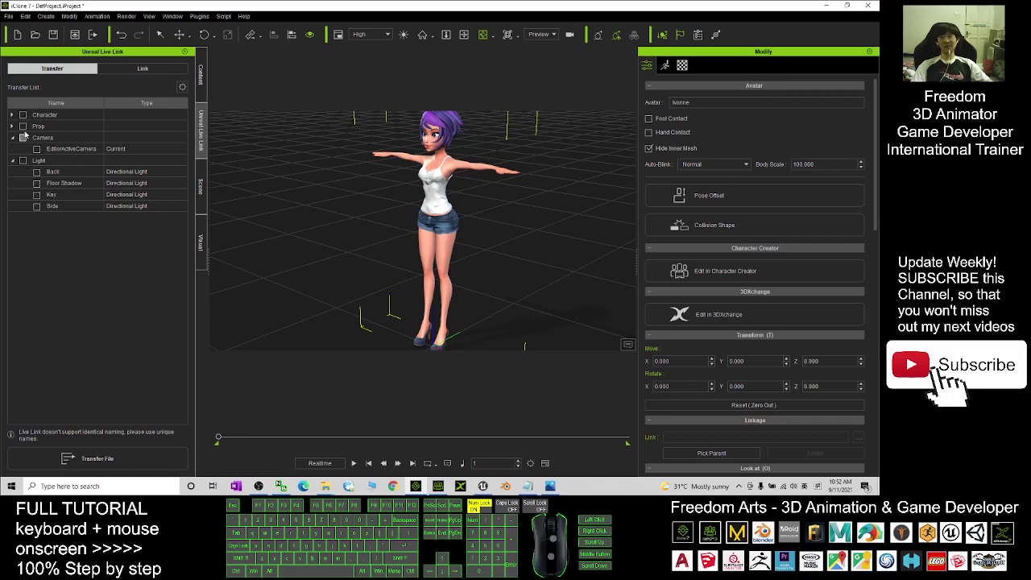
click(12, 116)
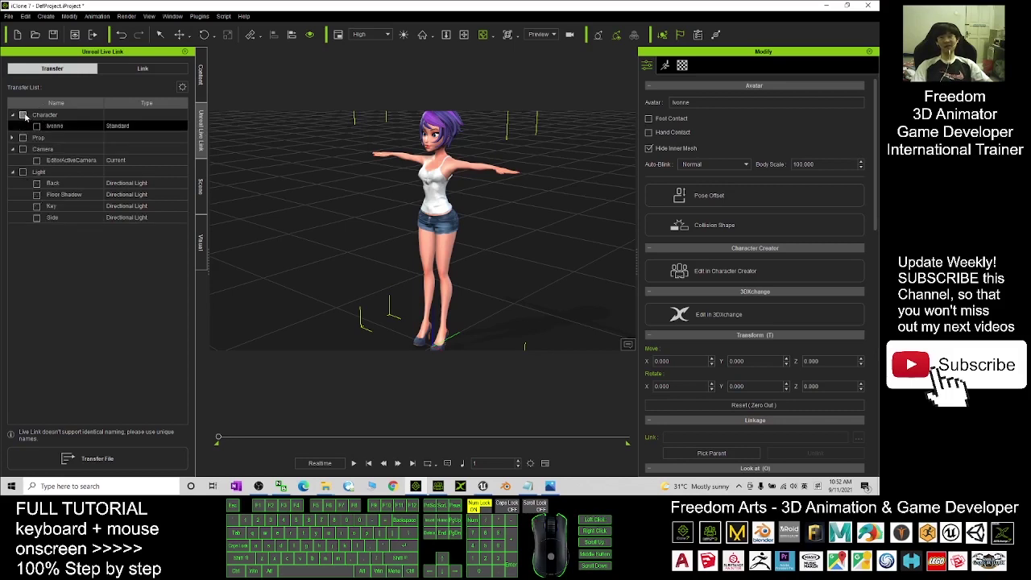
click(36, 126)
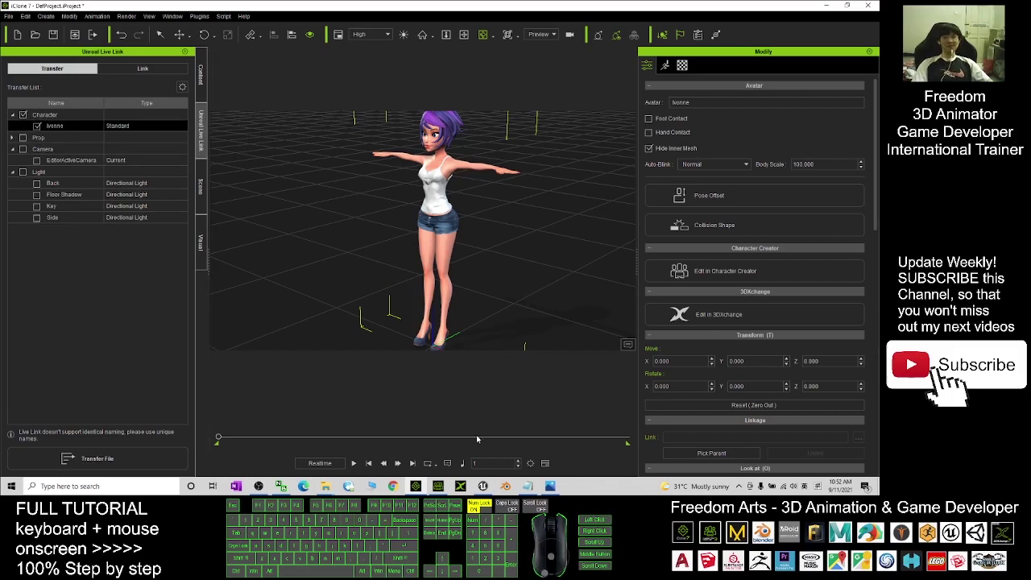
Step: Switch to the Unreal Engine project MyProjectdemo01, look over the Third Person level and open iClone Live Link
click(483, 486)
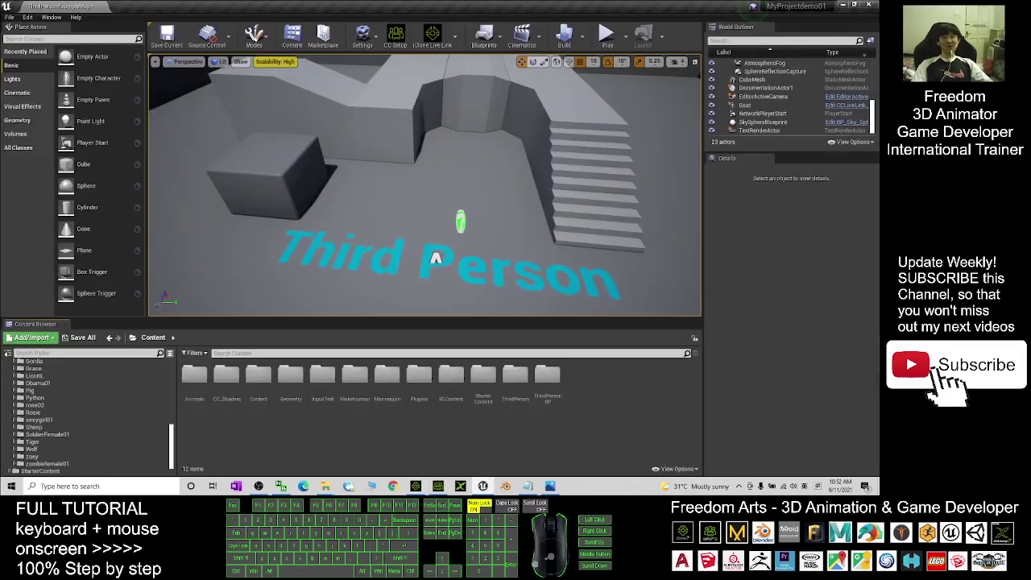
scroll(435, 194, down, 5)
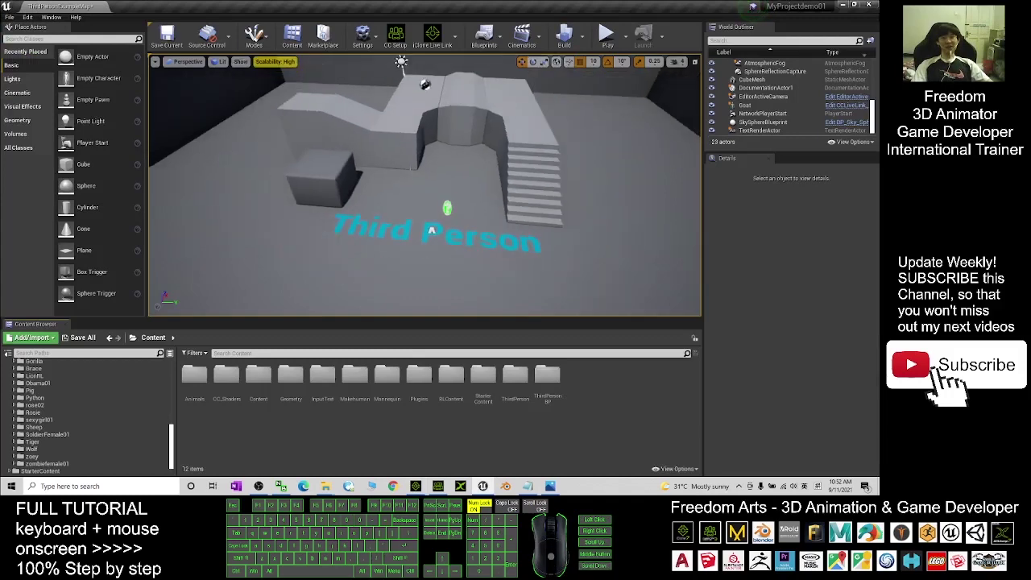
scroll(435, 193, up, 7)
scroll(441, 291, down, 3)
scroll(441, 292, up, 3)
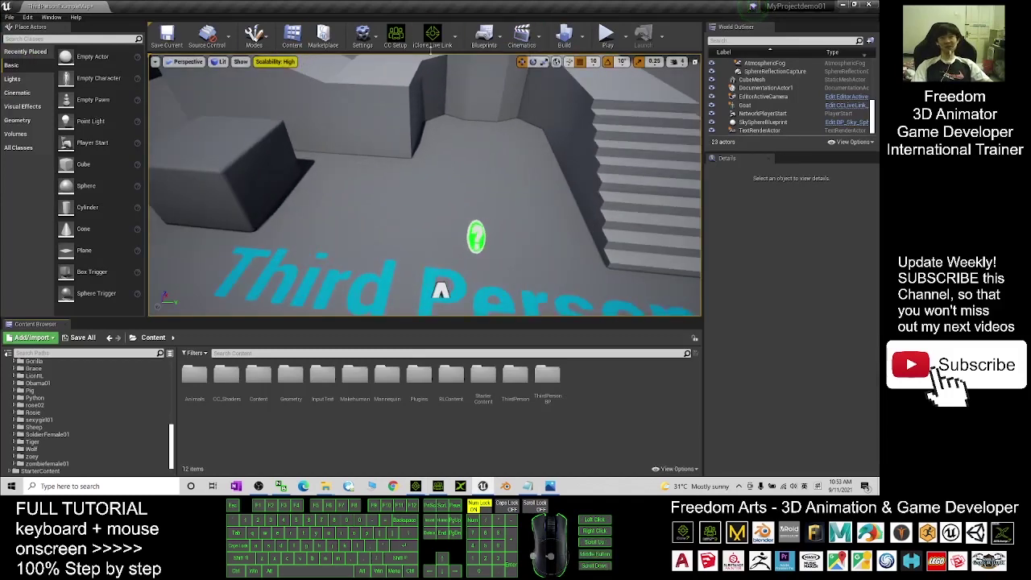
click(440, 49)
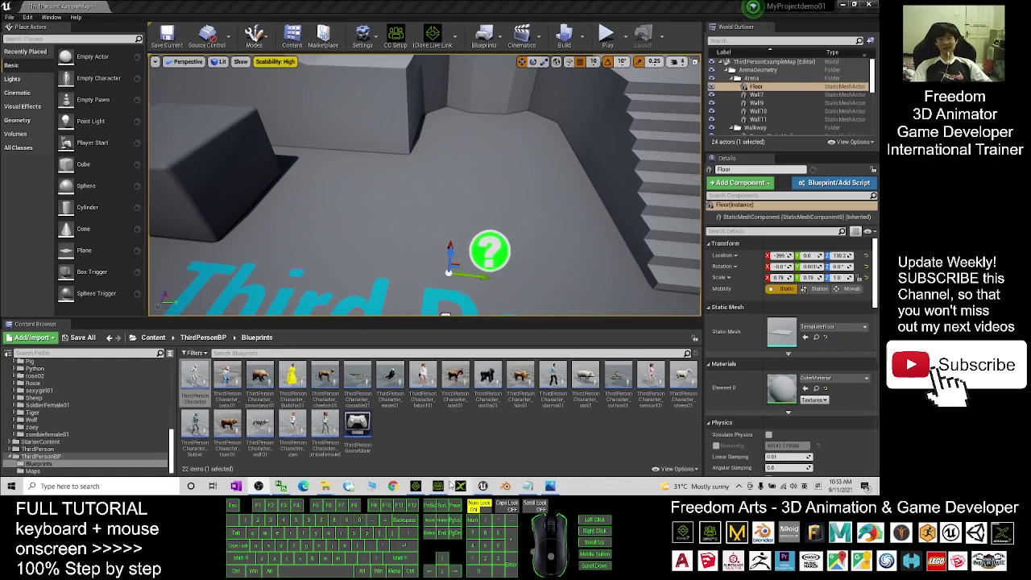
Step: Return to iClone and transfer the file to Unreal through Live Link with only the avatar character selected
click(415, 487)
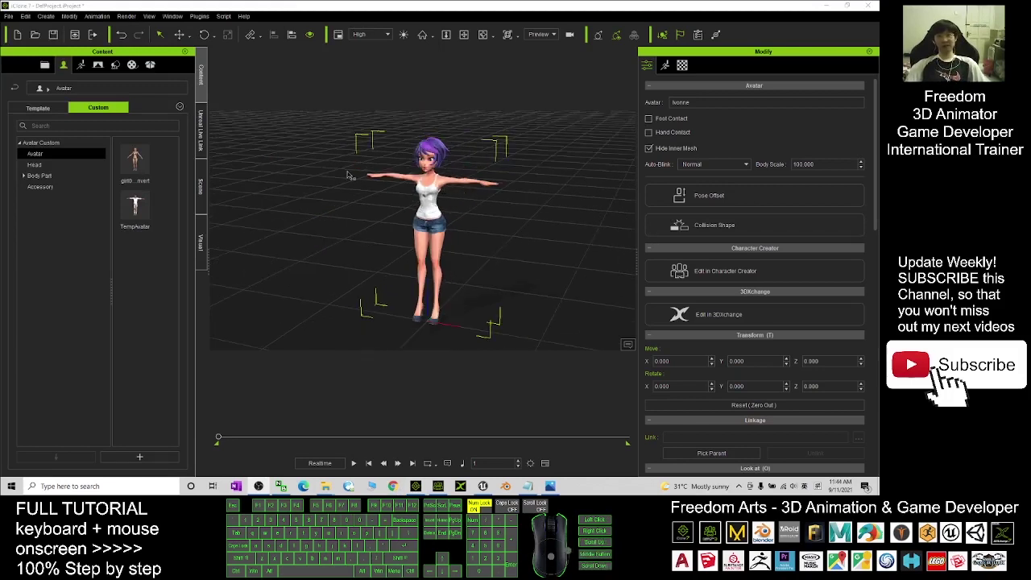
click(202, 135)
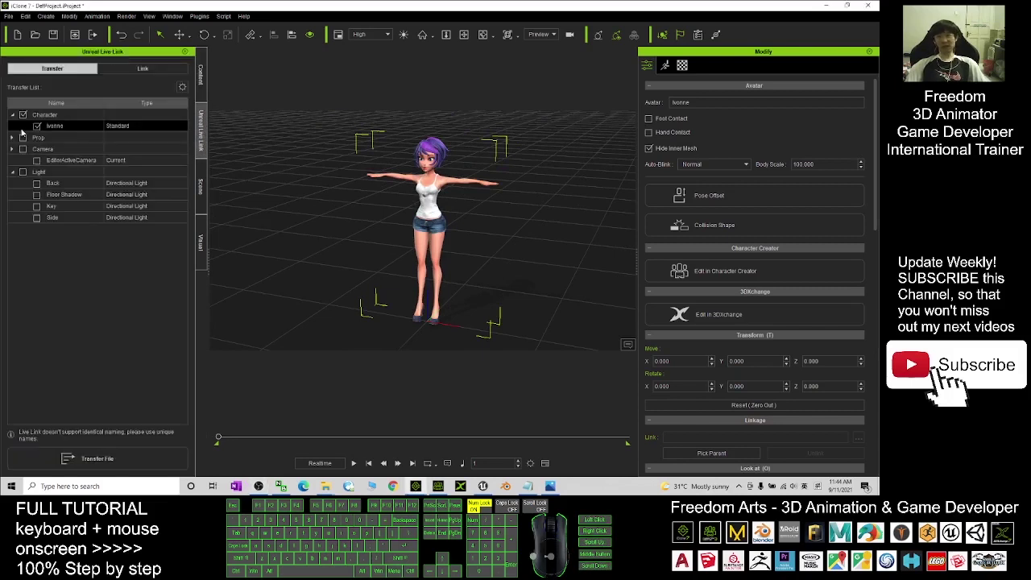
click(23, 115)
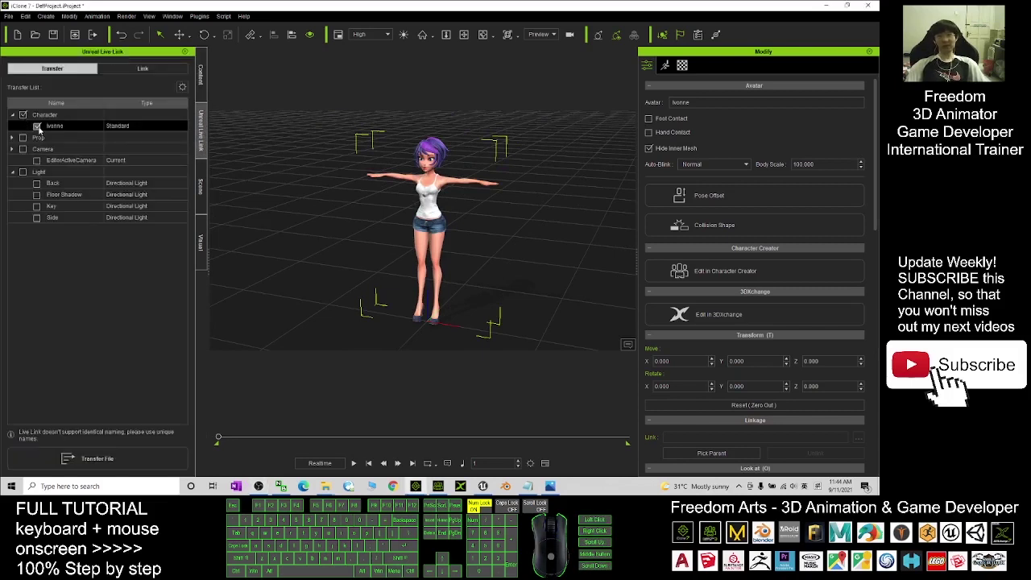
click(36, 126)
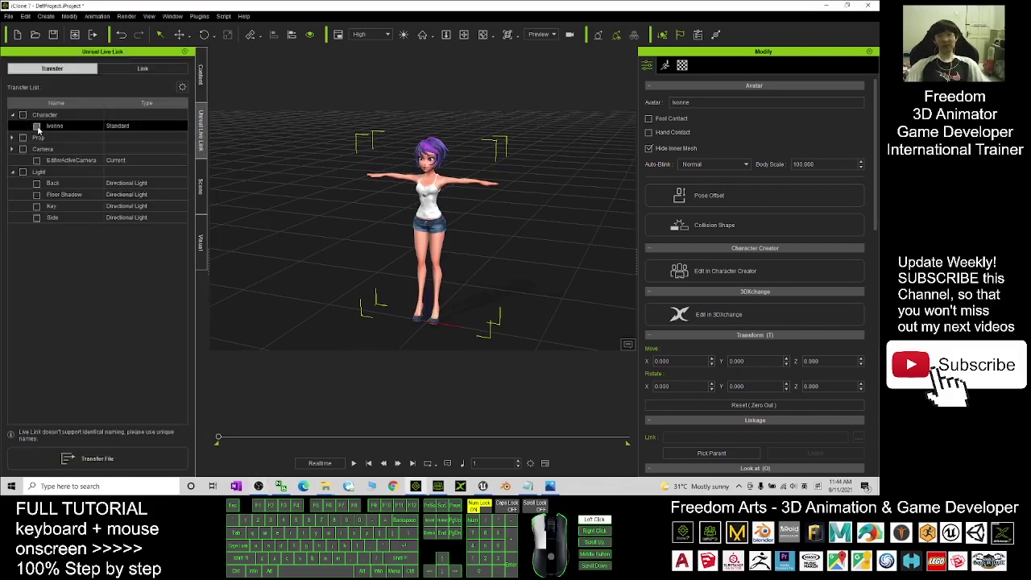
click(165, 457)
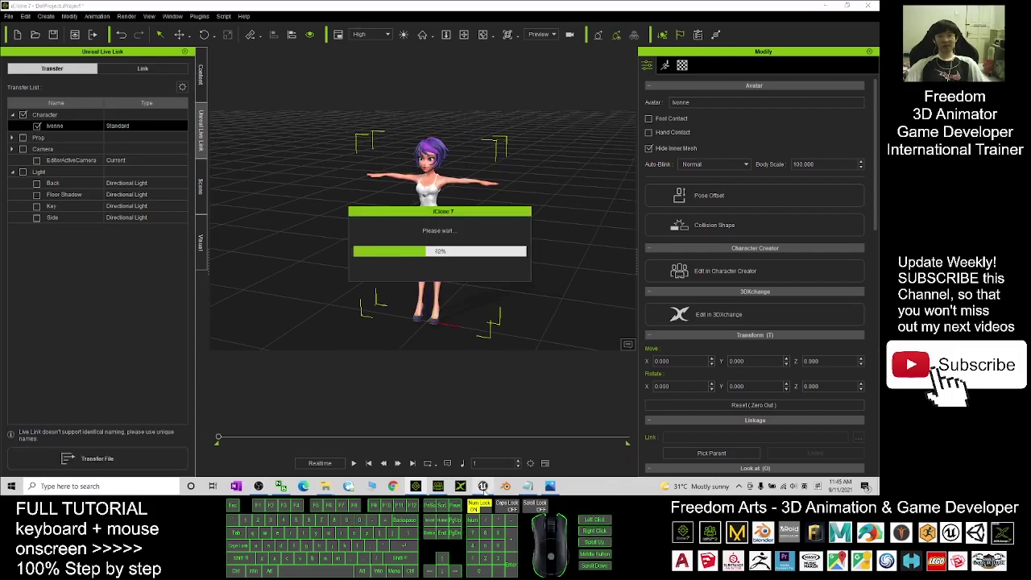
Step: Switch to Unreal Engine, go to the root Content folder and bring the whole Third Person level into view
mouse_move(483, 486)
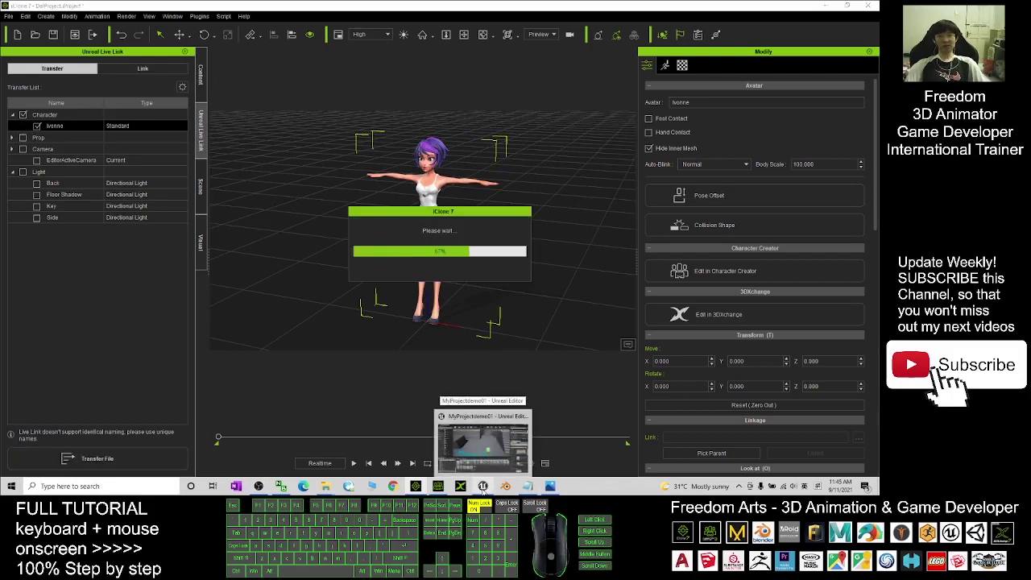
click(482, 486)
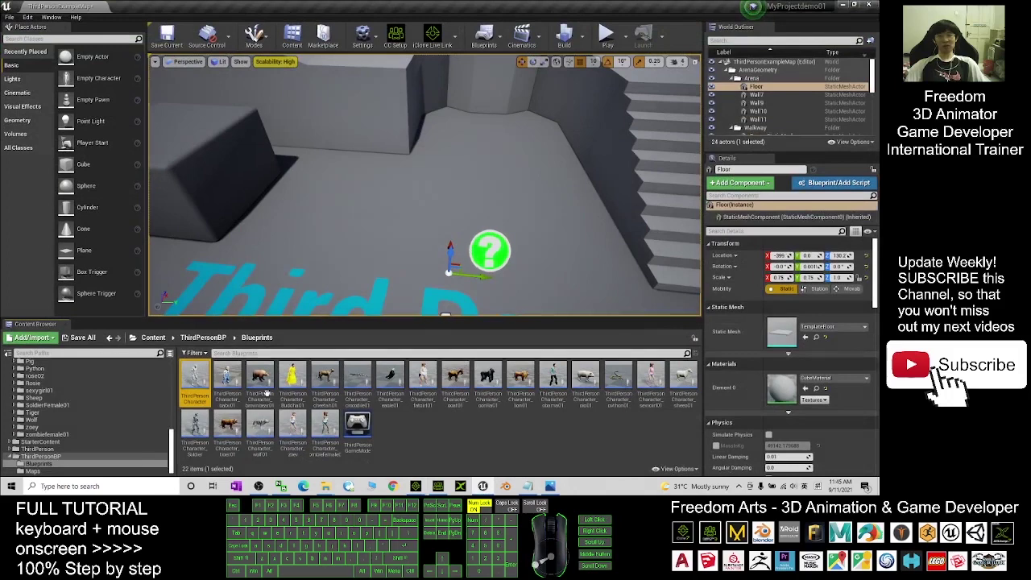
click(152, 337)
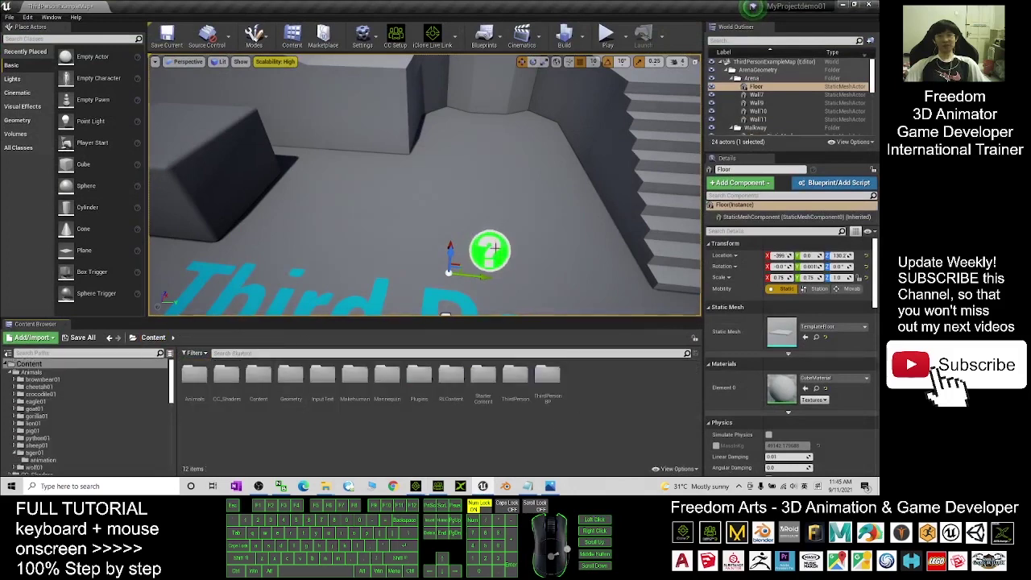
scroll(442, 299, up, 1)
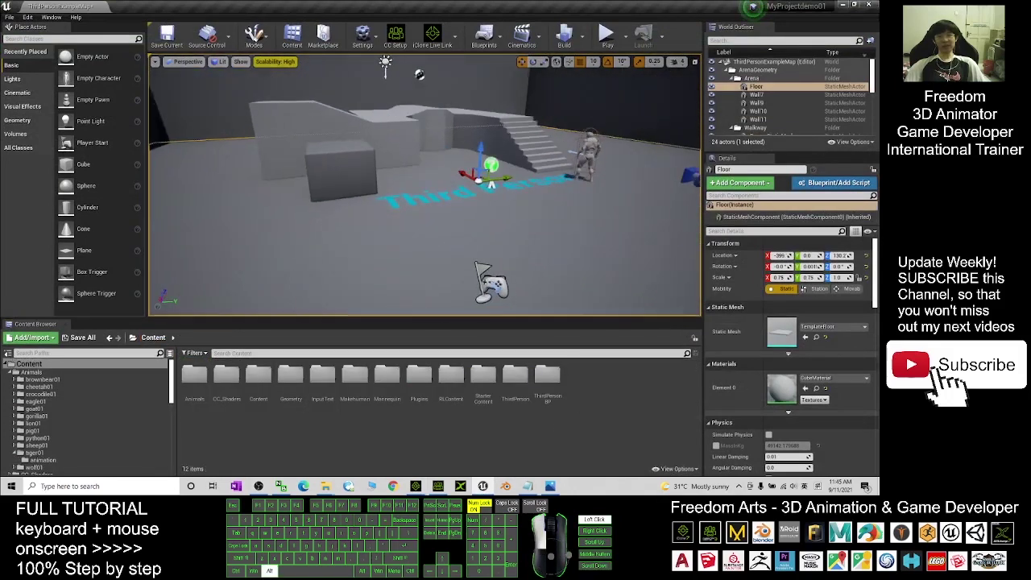